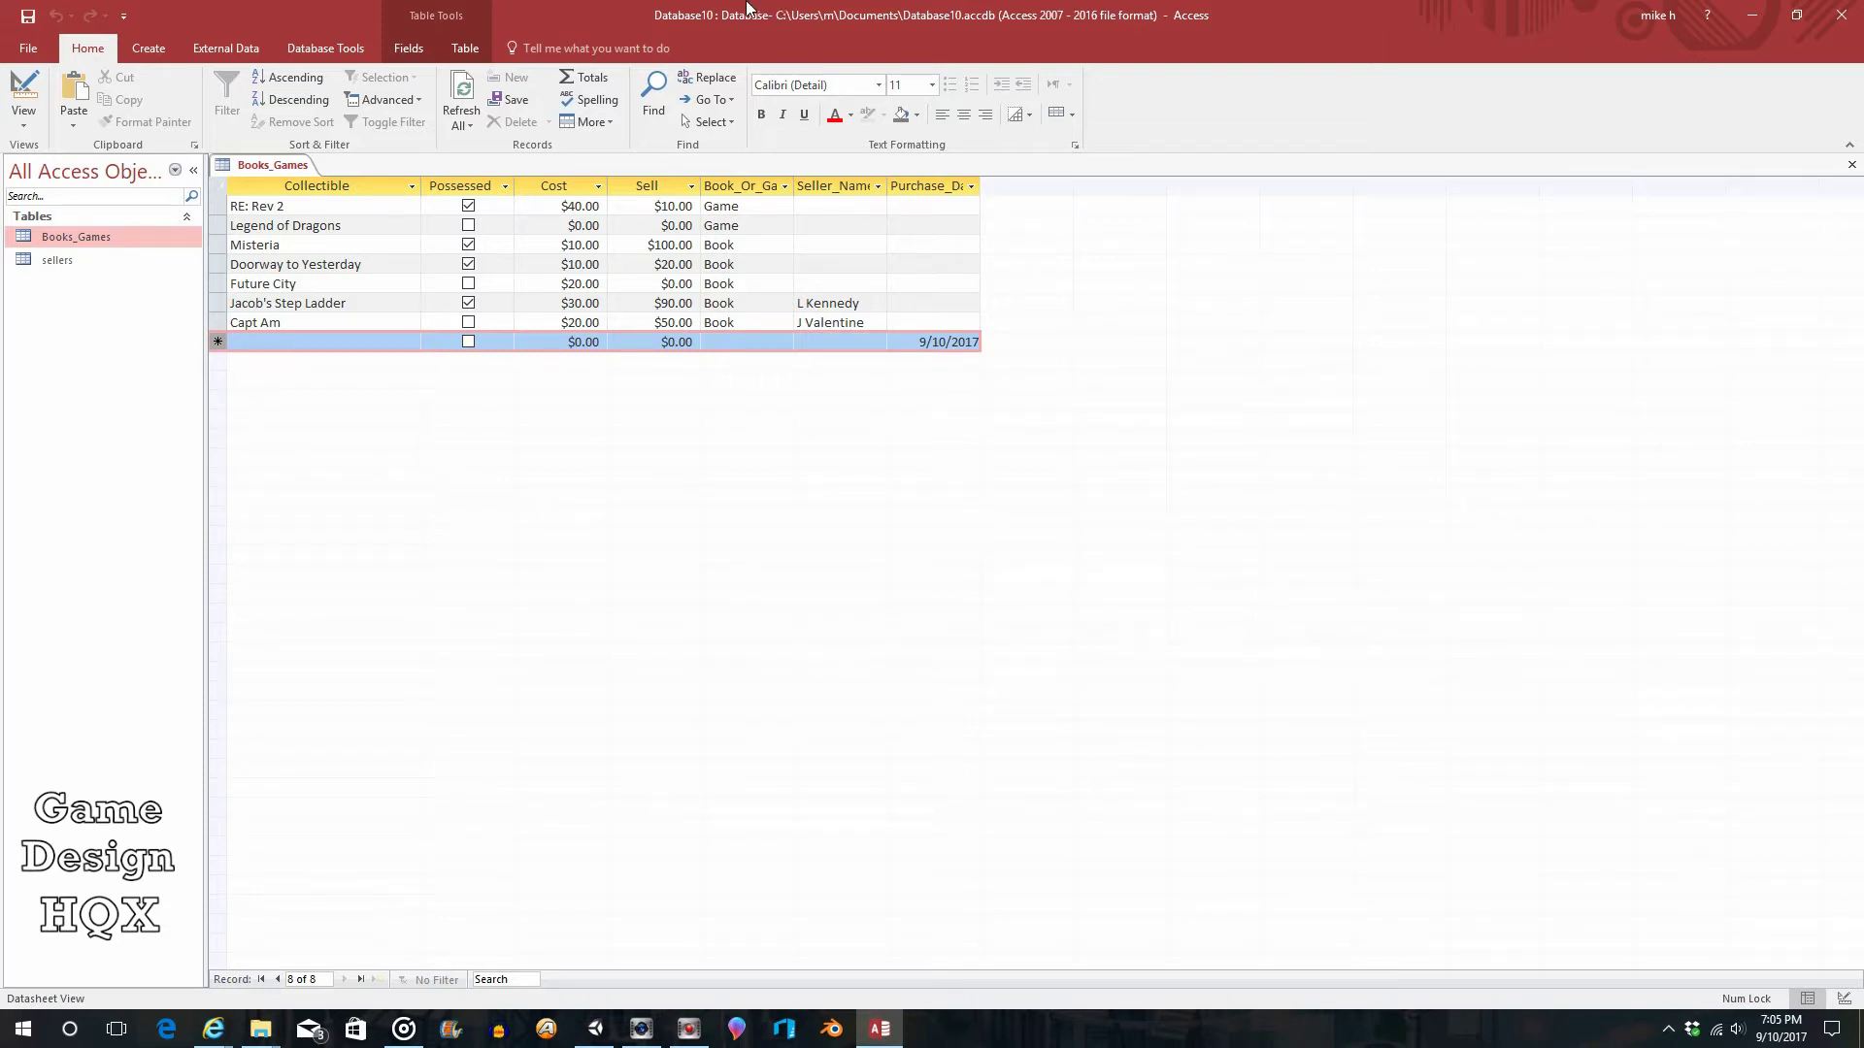
Start a new blank query, Query1, in Query Design from the Create tab.
left_click(146, 56)
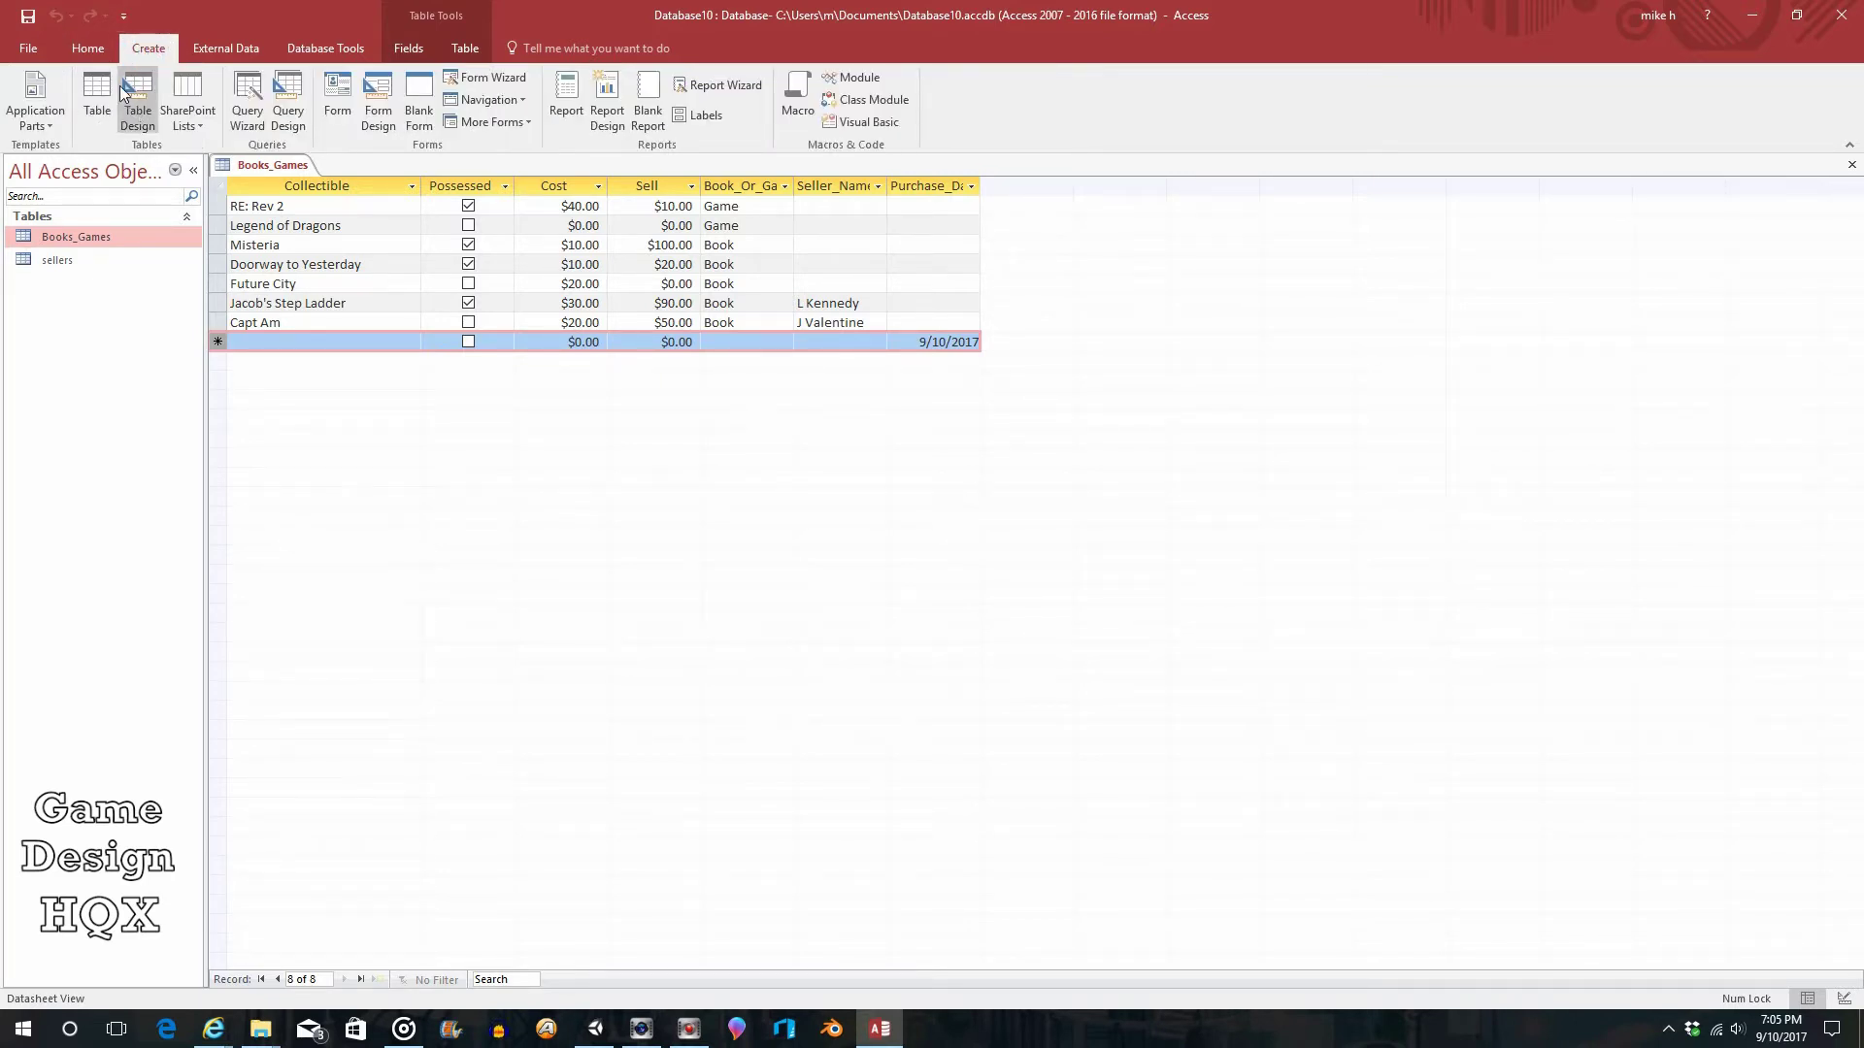
left_click(279, 93)
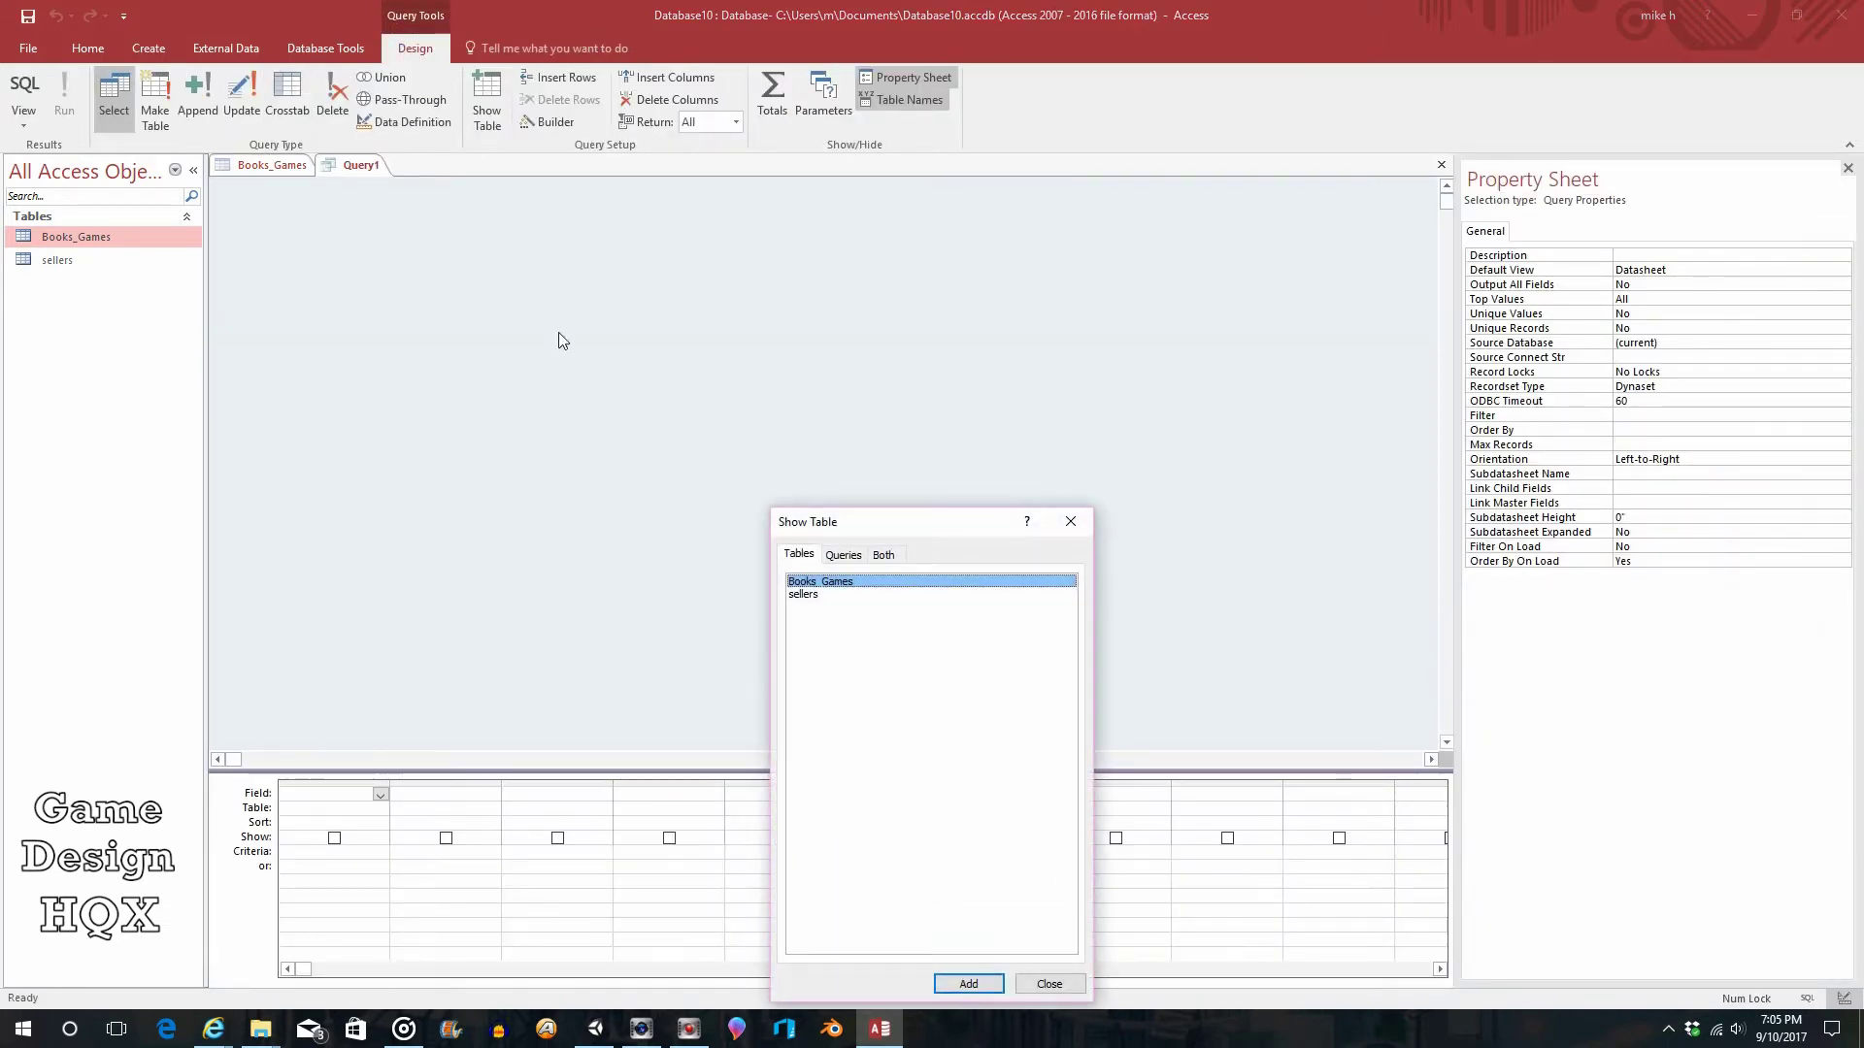
Move the Show Table dialog aside and close it without adding any tables.
left_click_drag(941, 523, 861, 346)
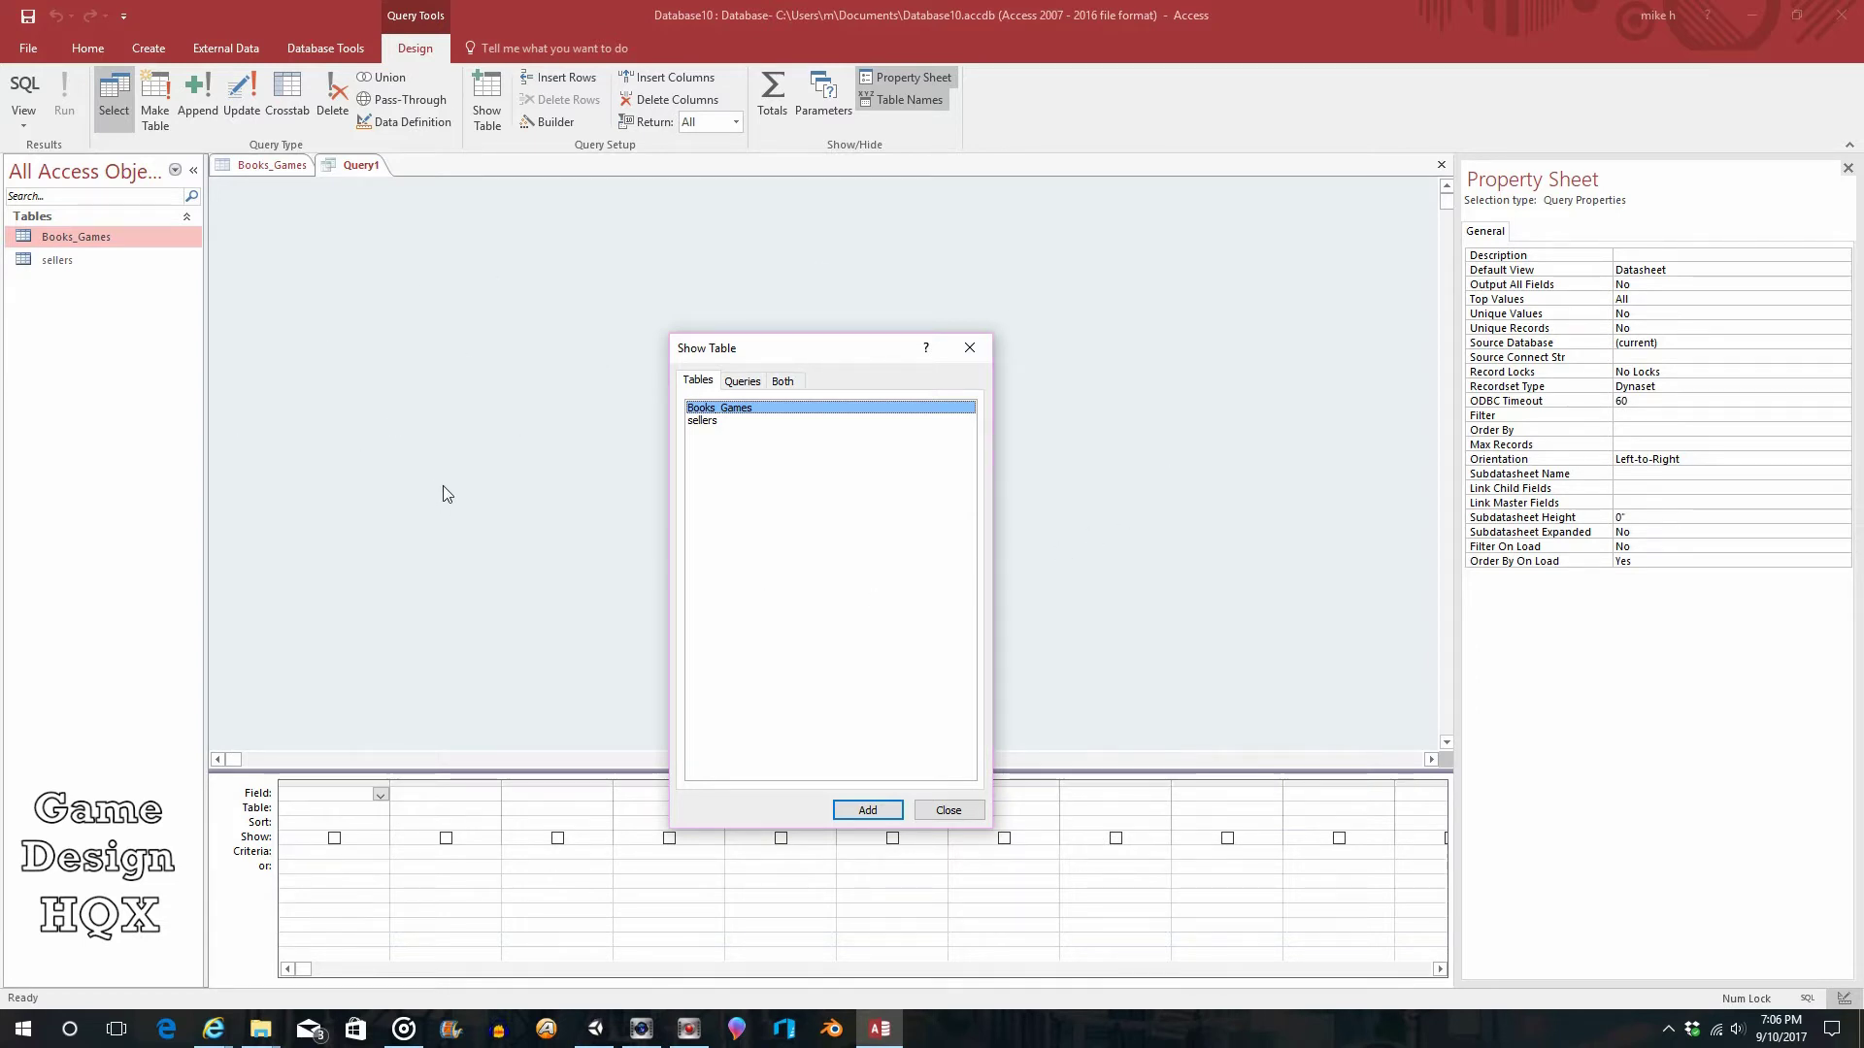
left_click(969, 347)
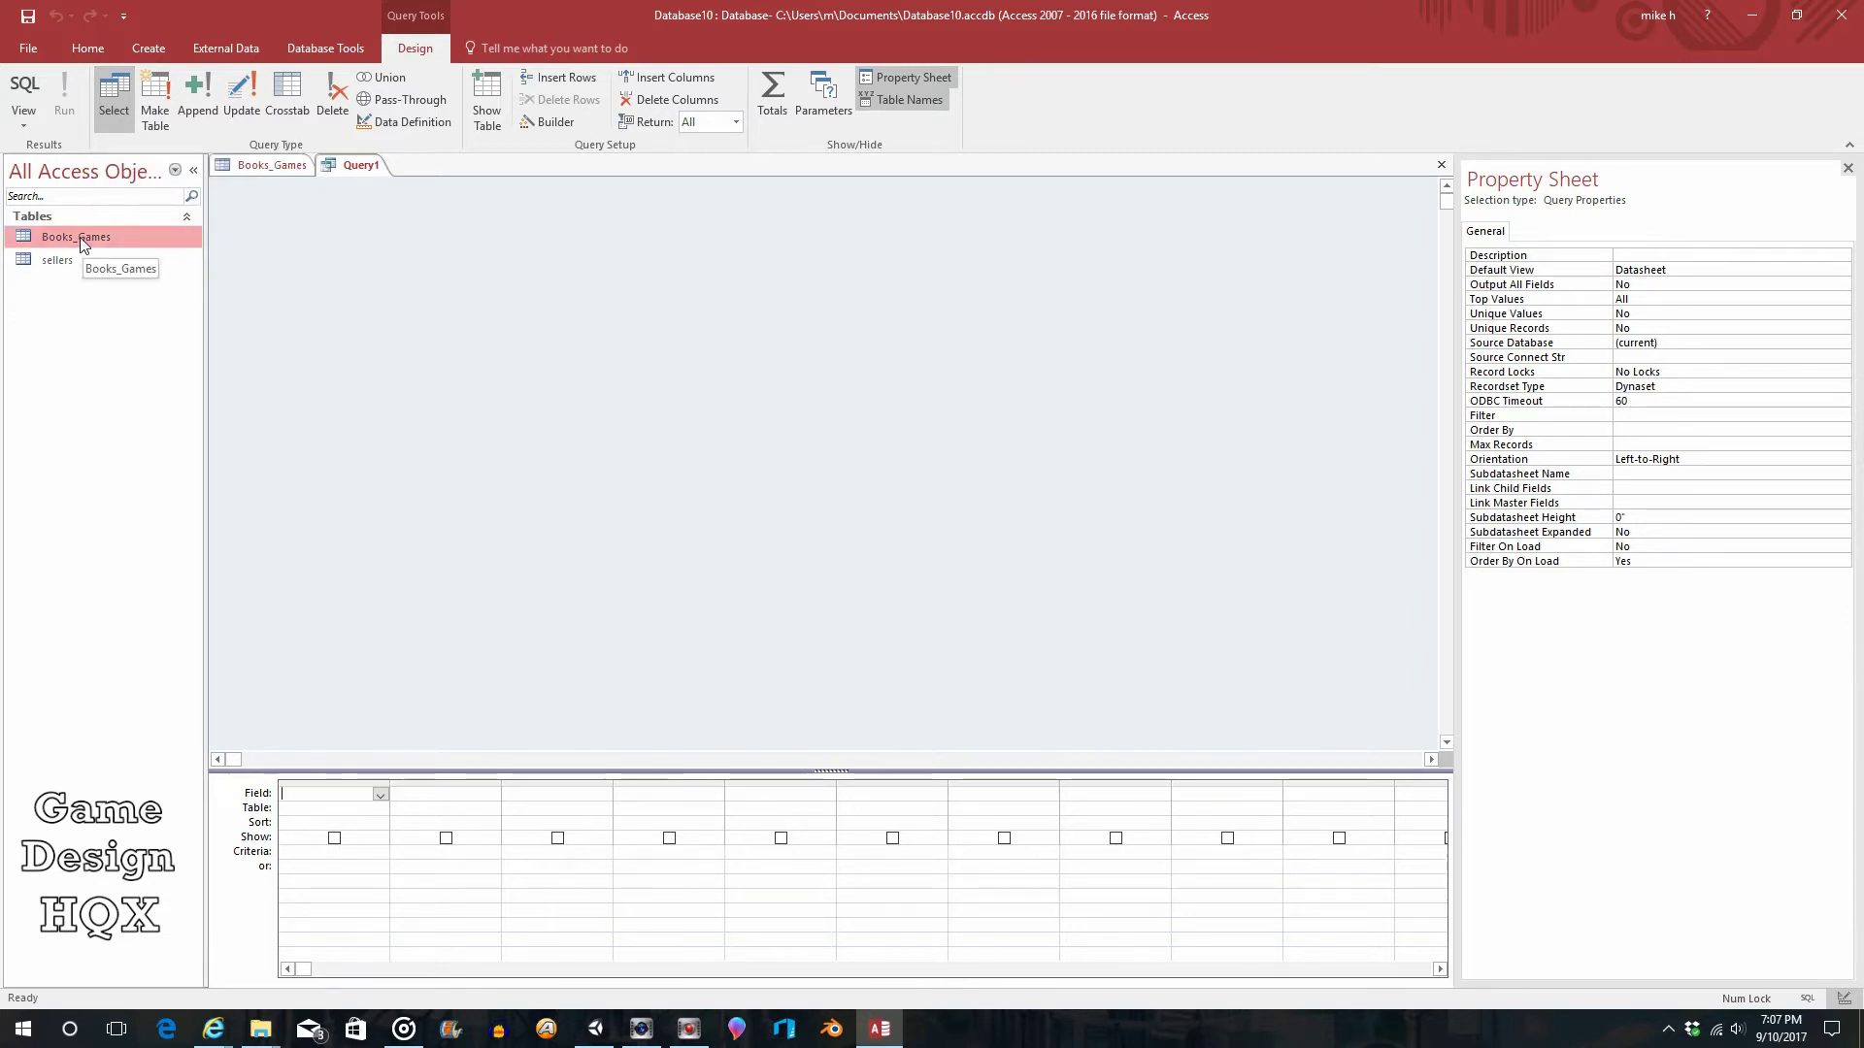
Drag Books_Games into the query design and stretch its field list to show every field.
left_click_drag(58, 241, 433, 261)
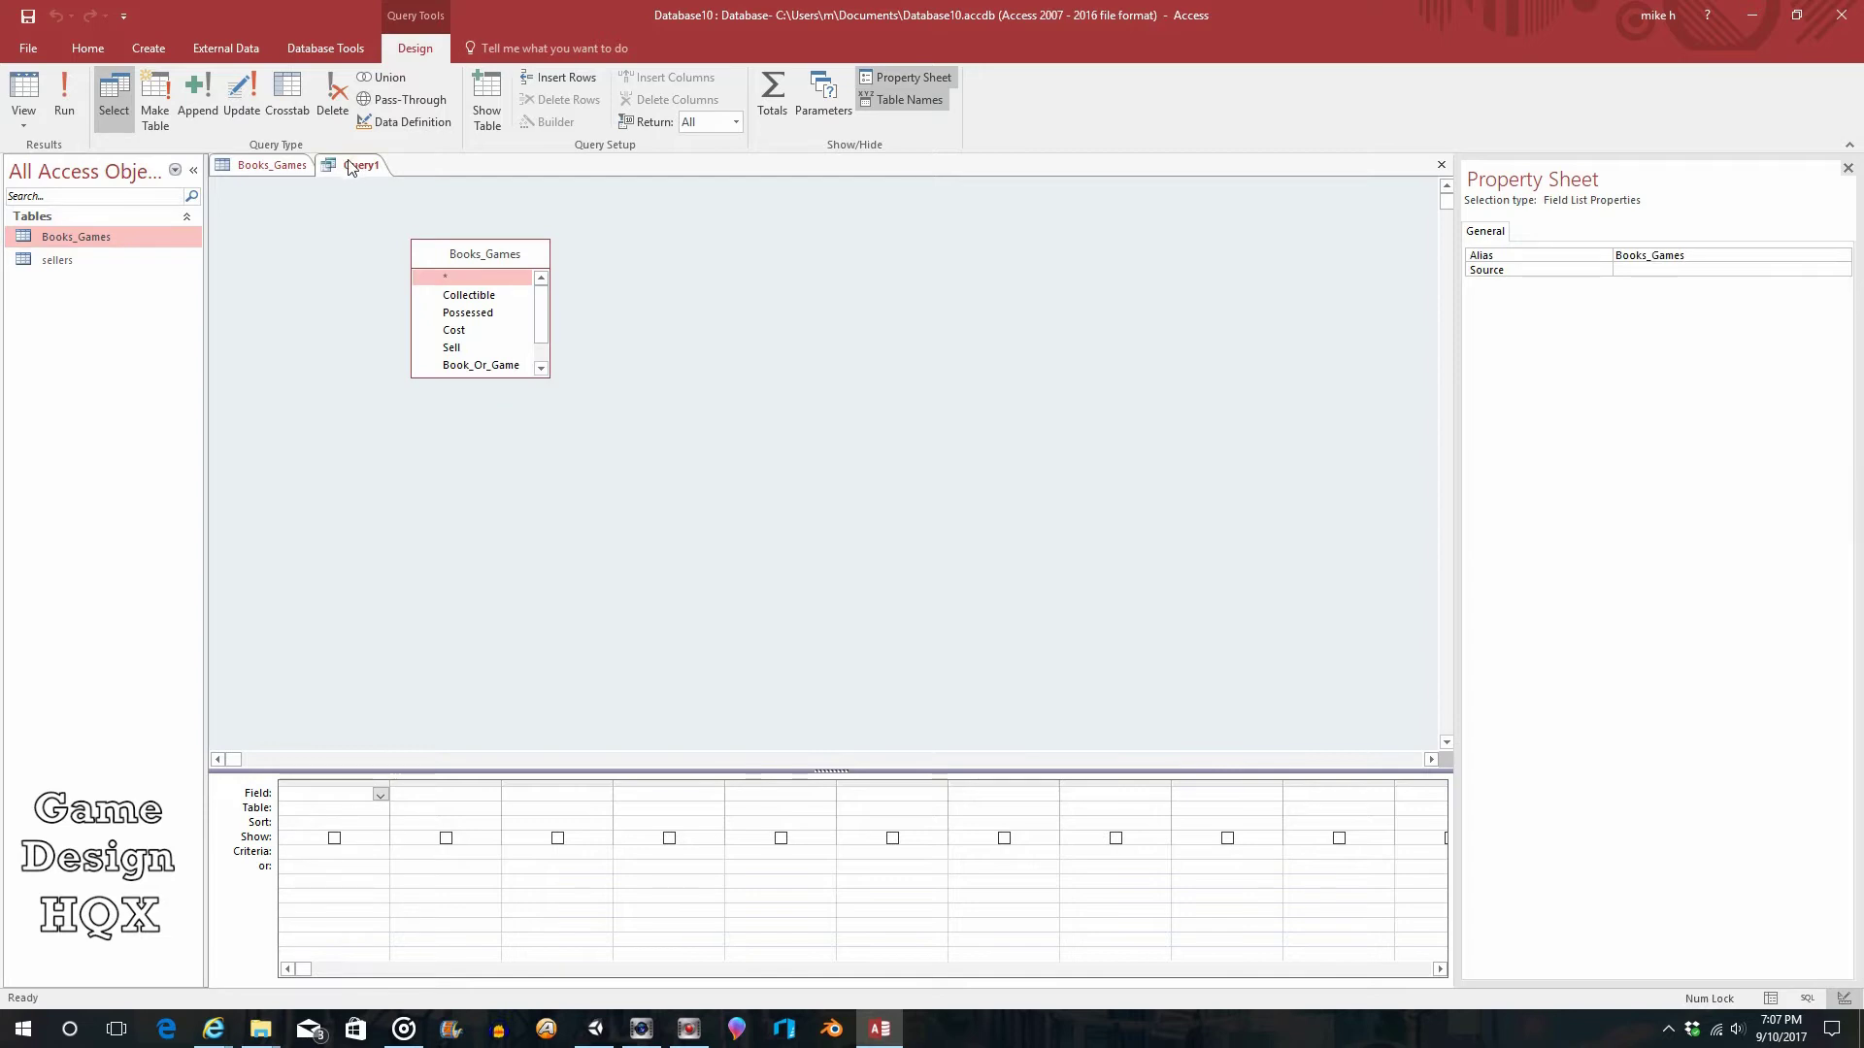
left_click_drag(508, 378, 518, 476)
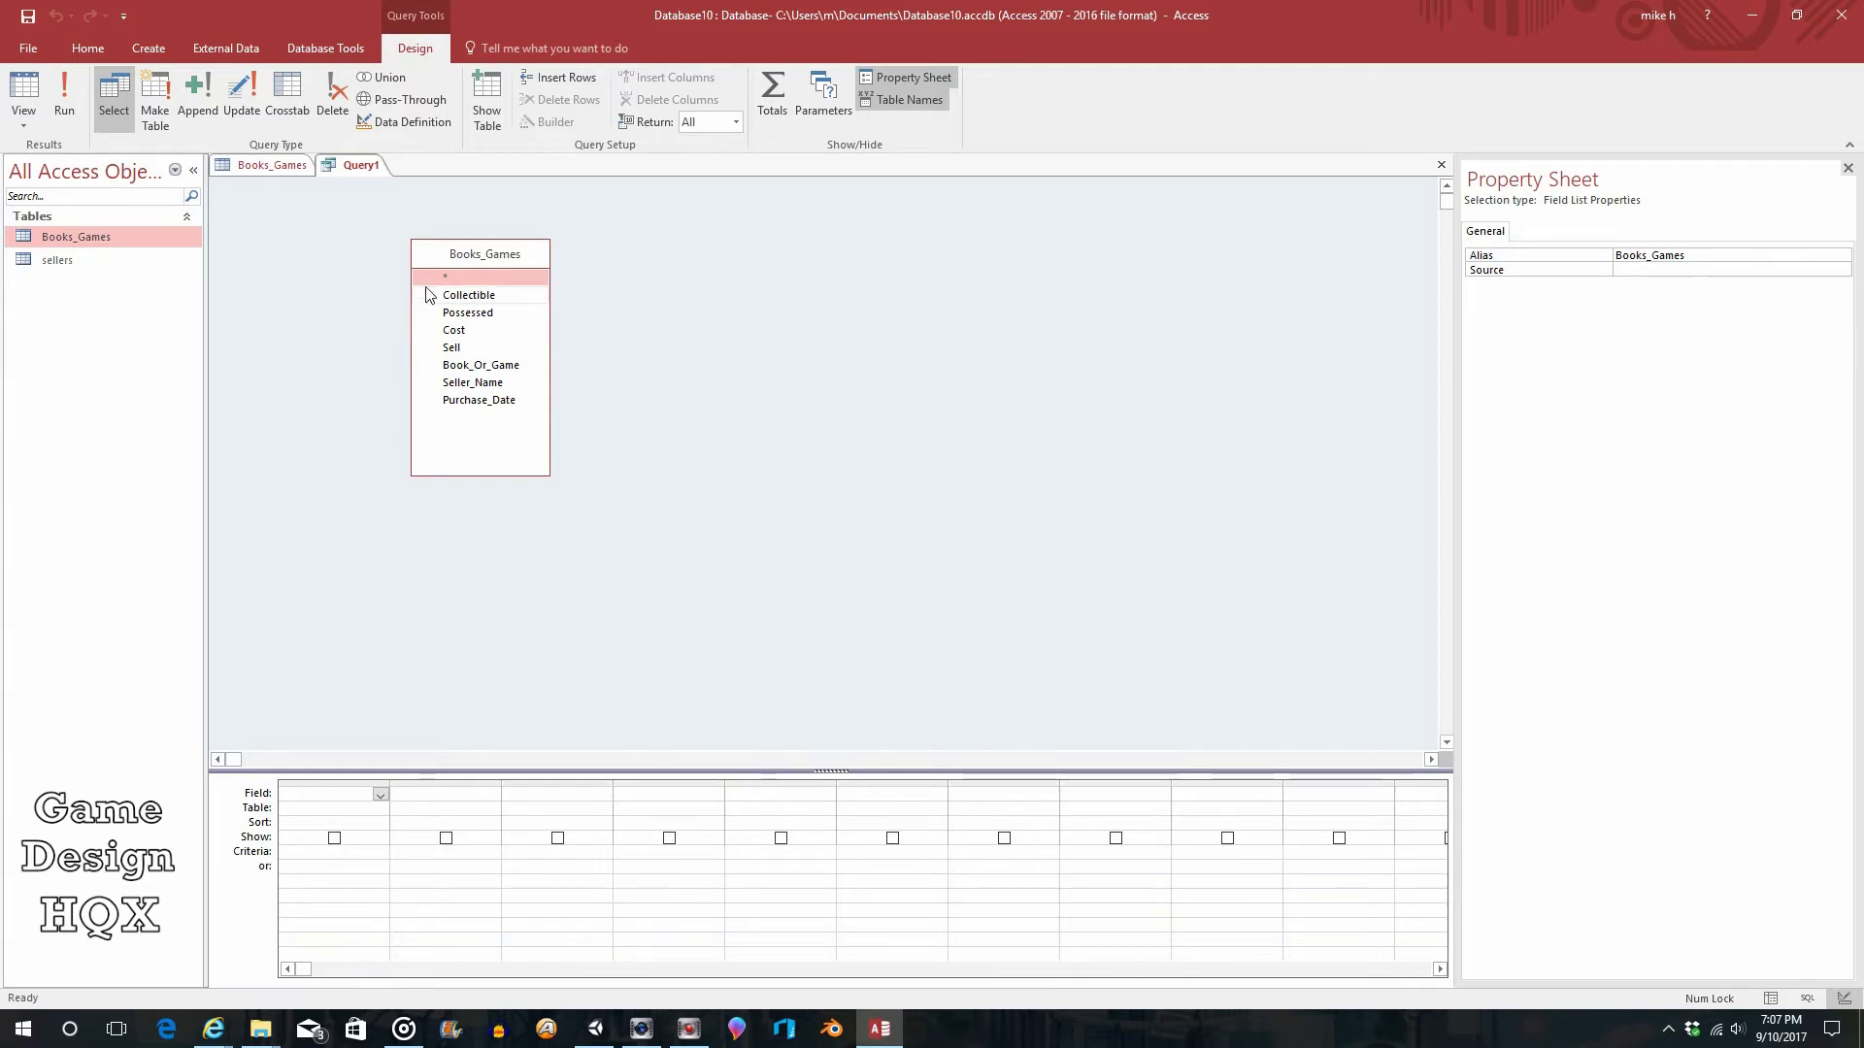
left_click(471, 296)
left_click(459, 276)
Select Collectible through Purchase_Date in Books_Games and drag all seven fields into the grid.
left_click(483, 297)
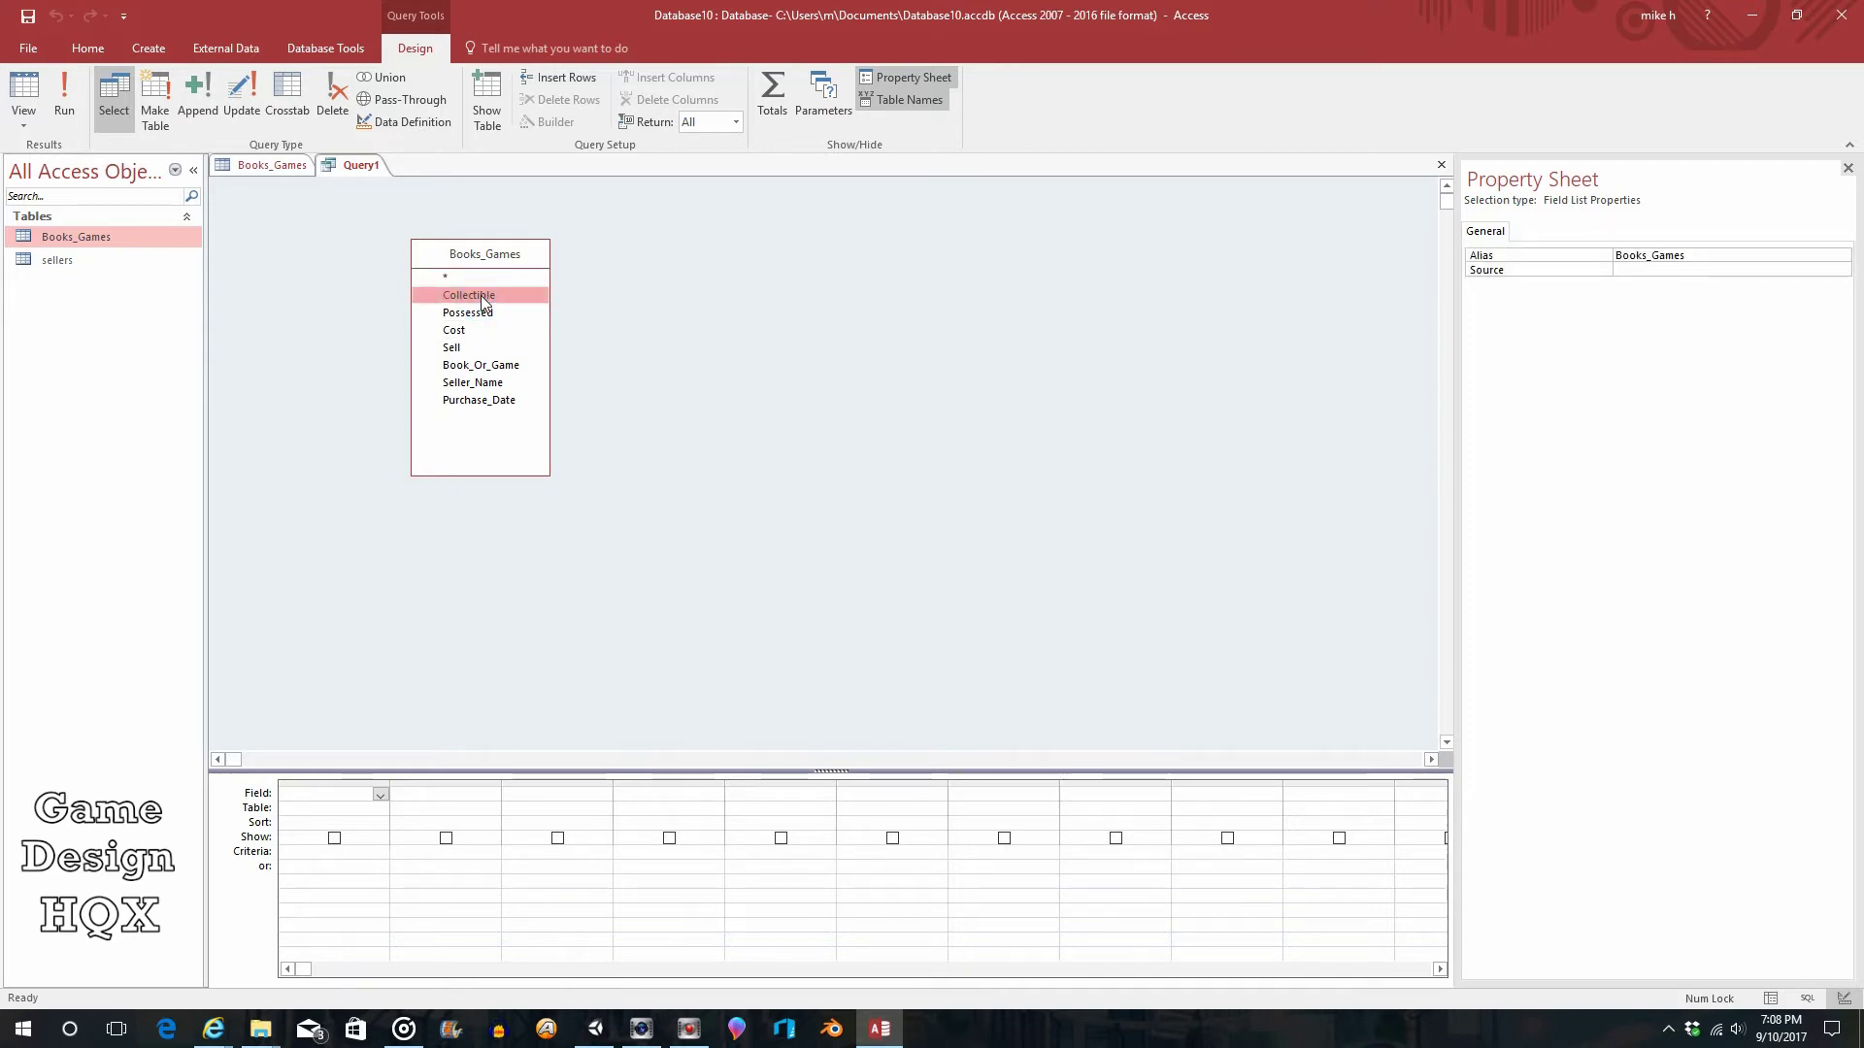
left_click(495, 404, "shift")
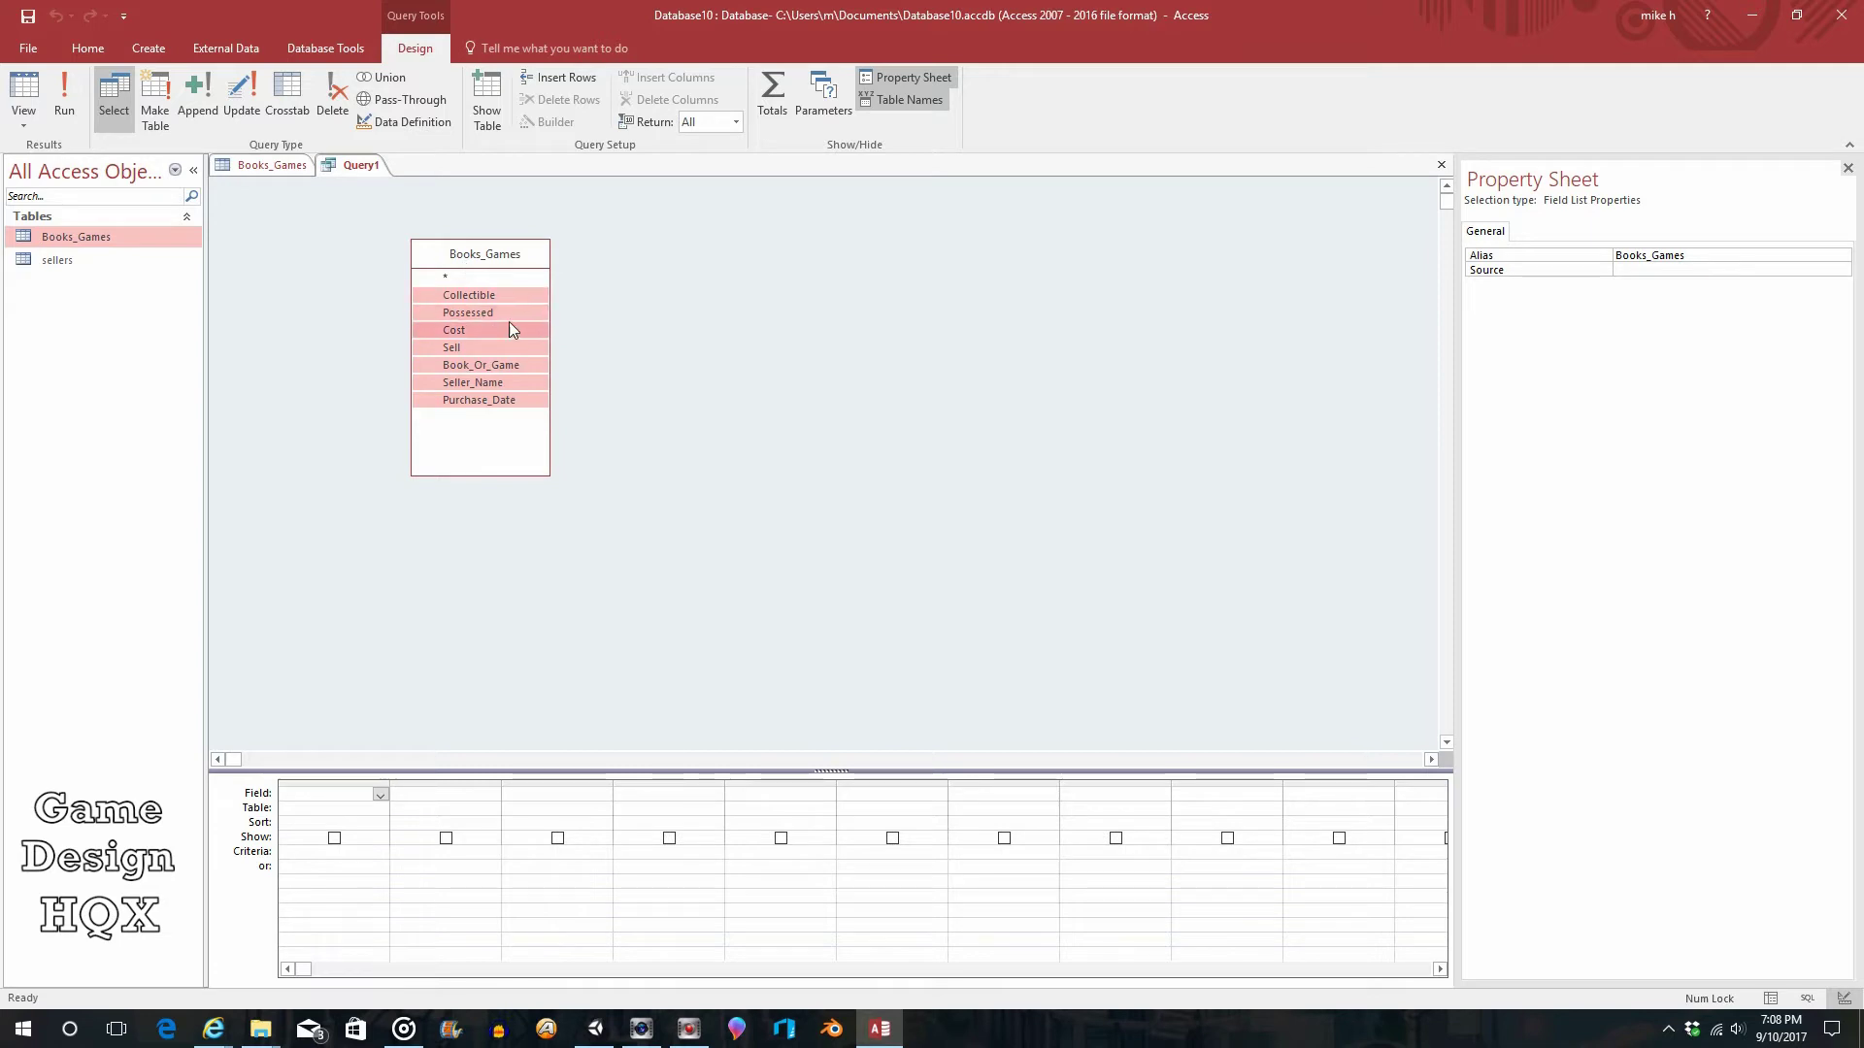
left_click_drag(515, 316, 333, 794)
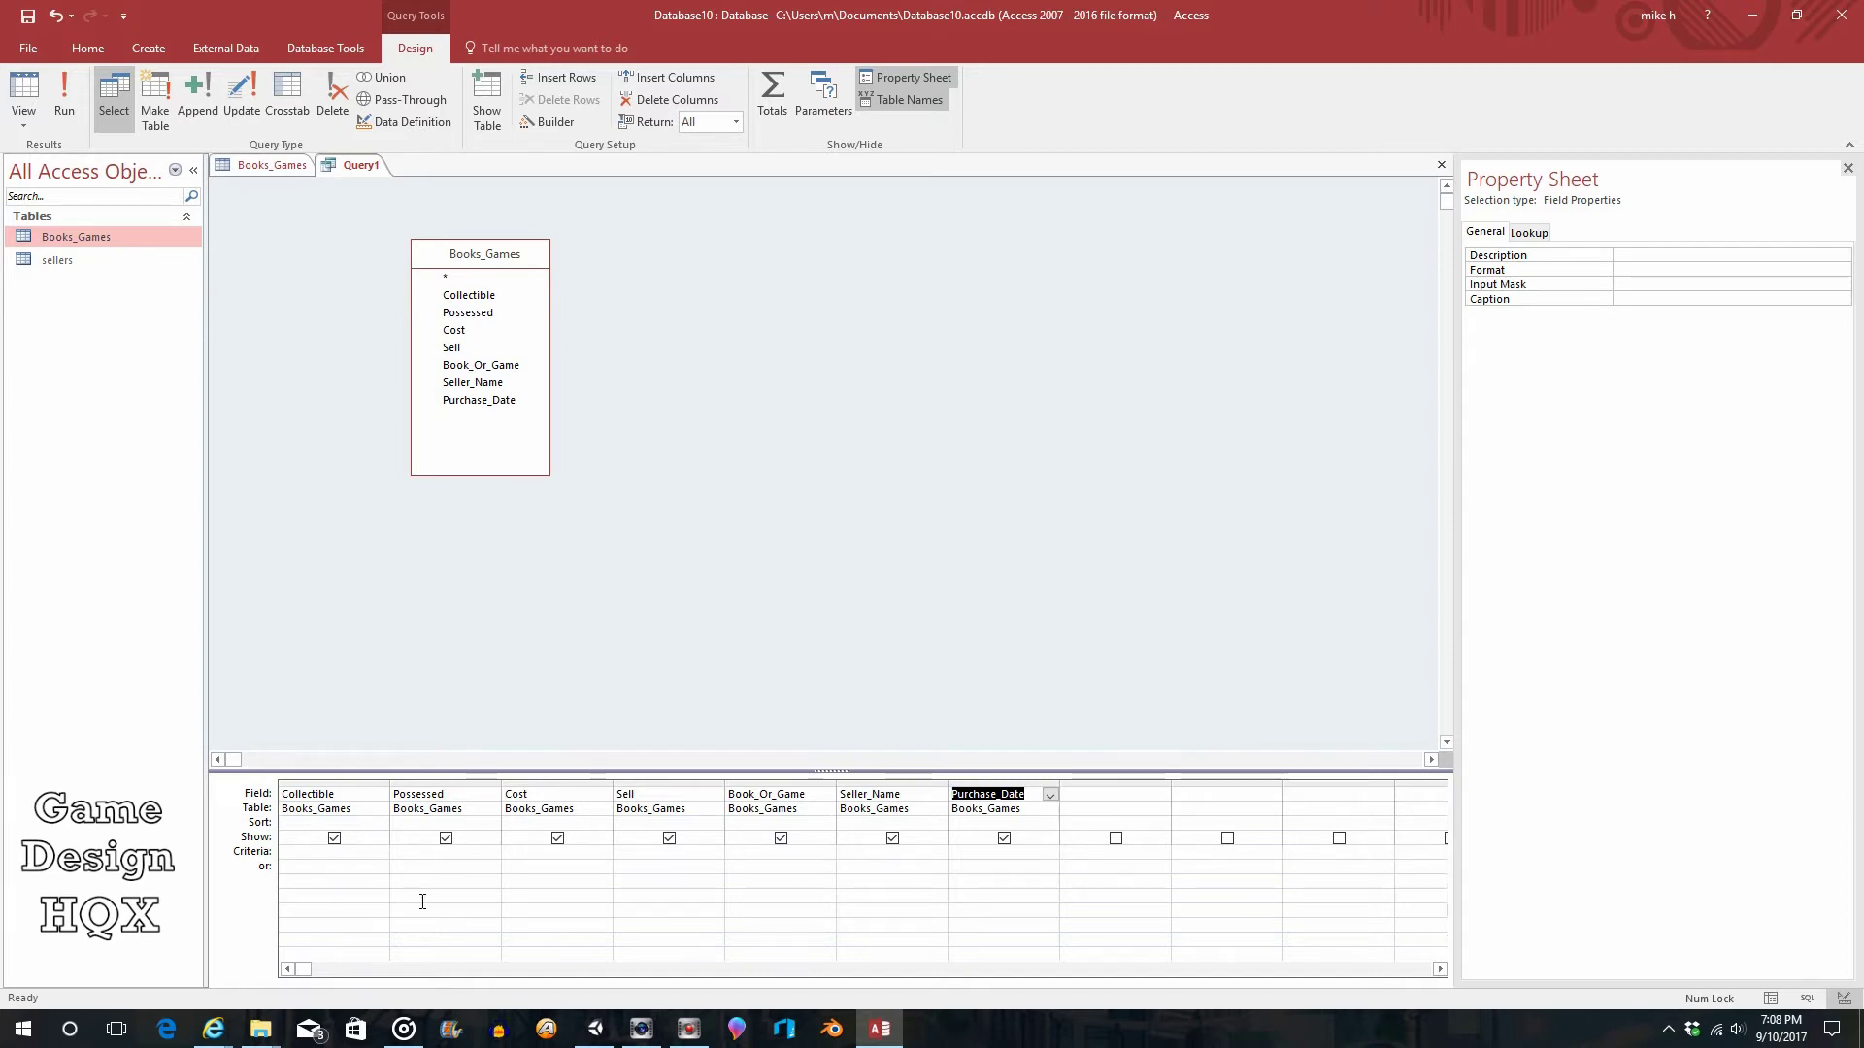
left_click(422, 851)
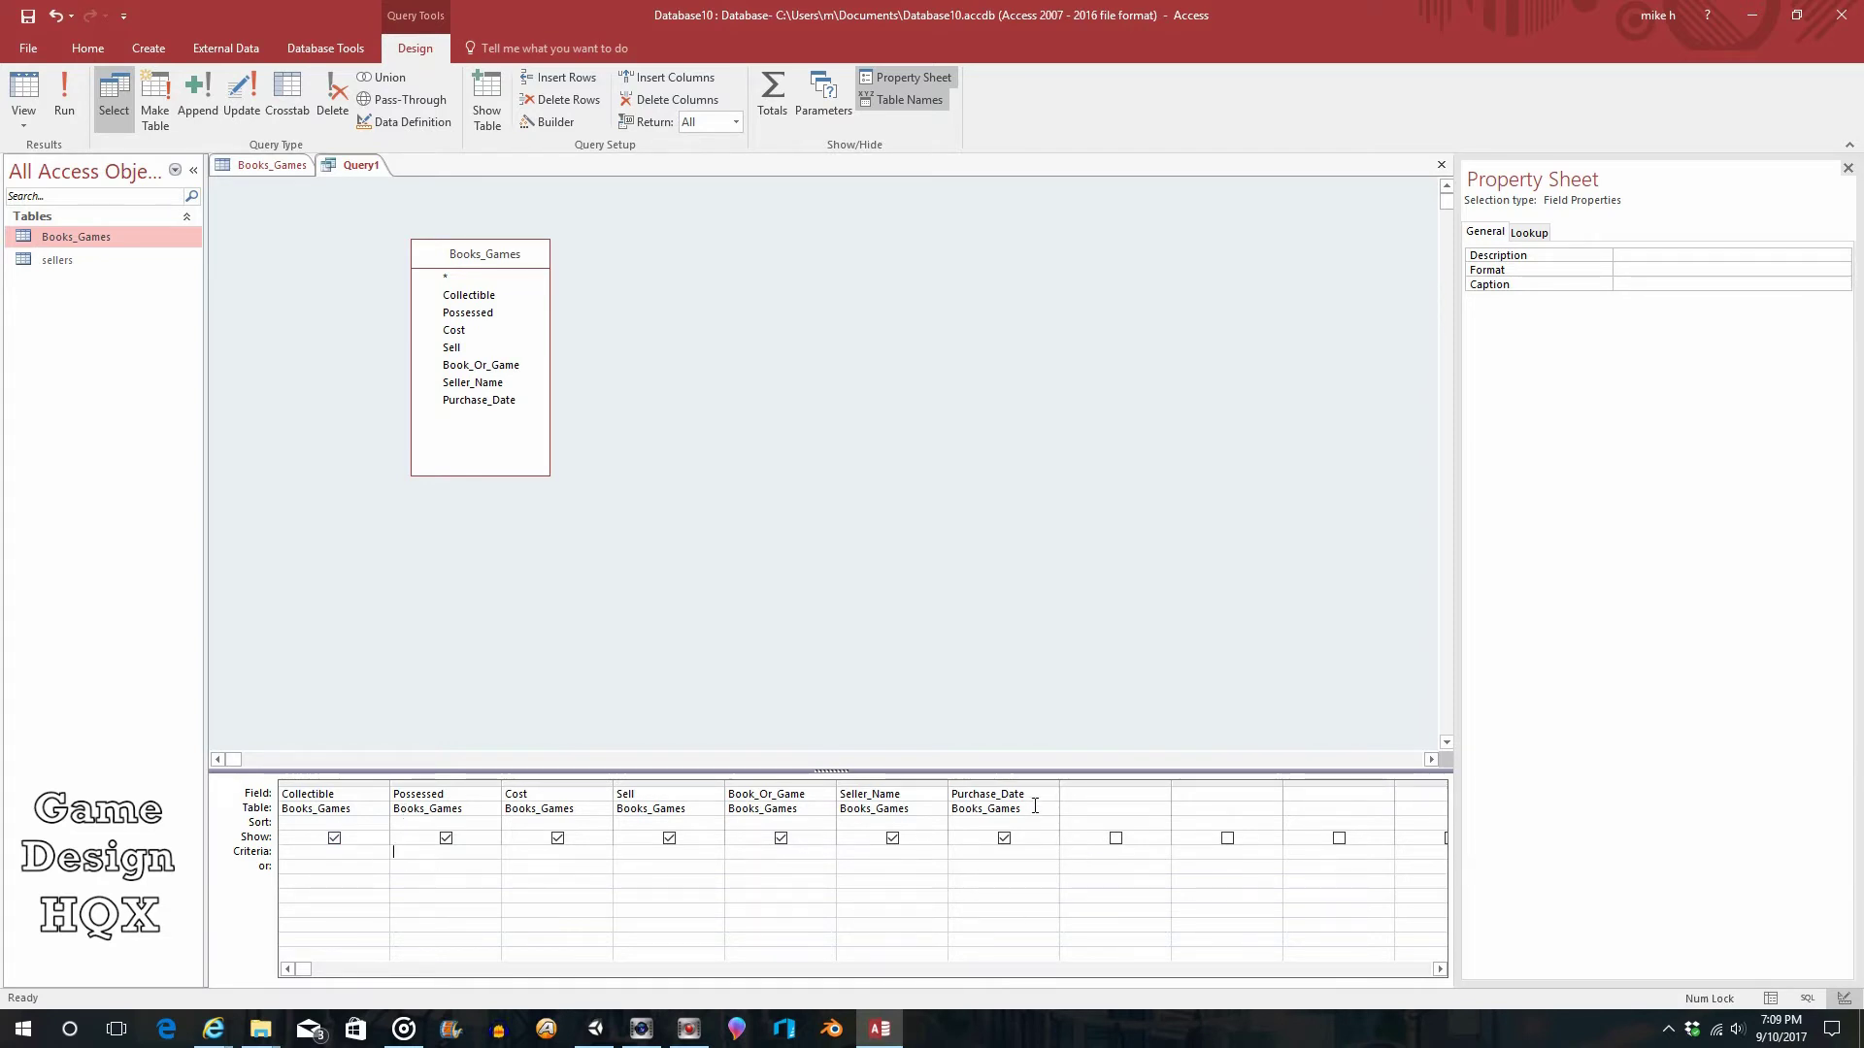
left_click(1001, 857)
type("09/")
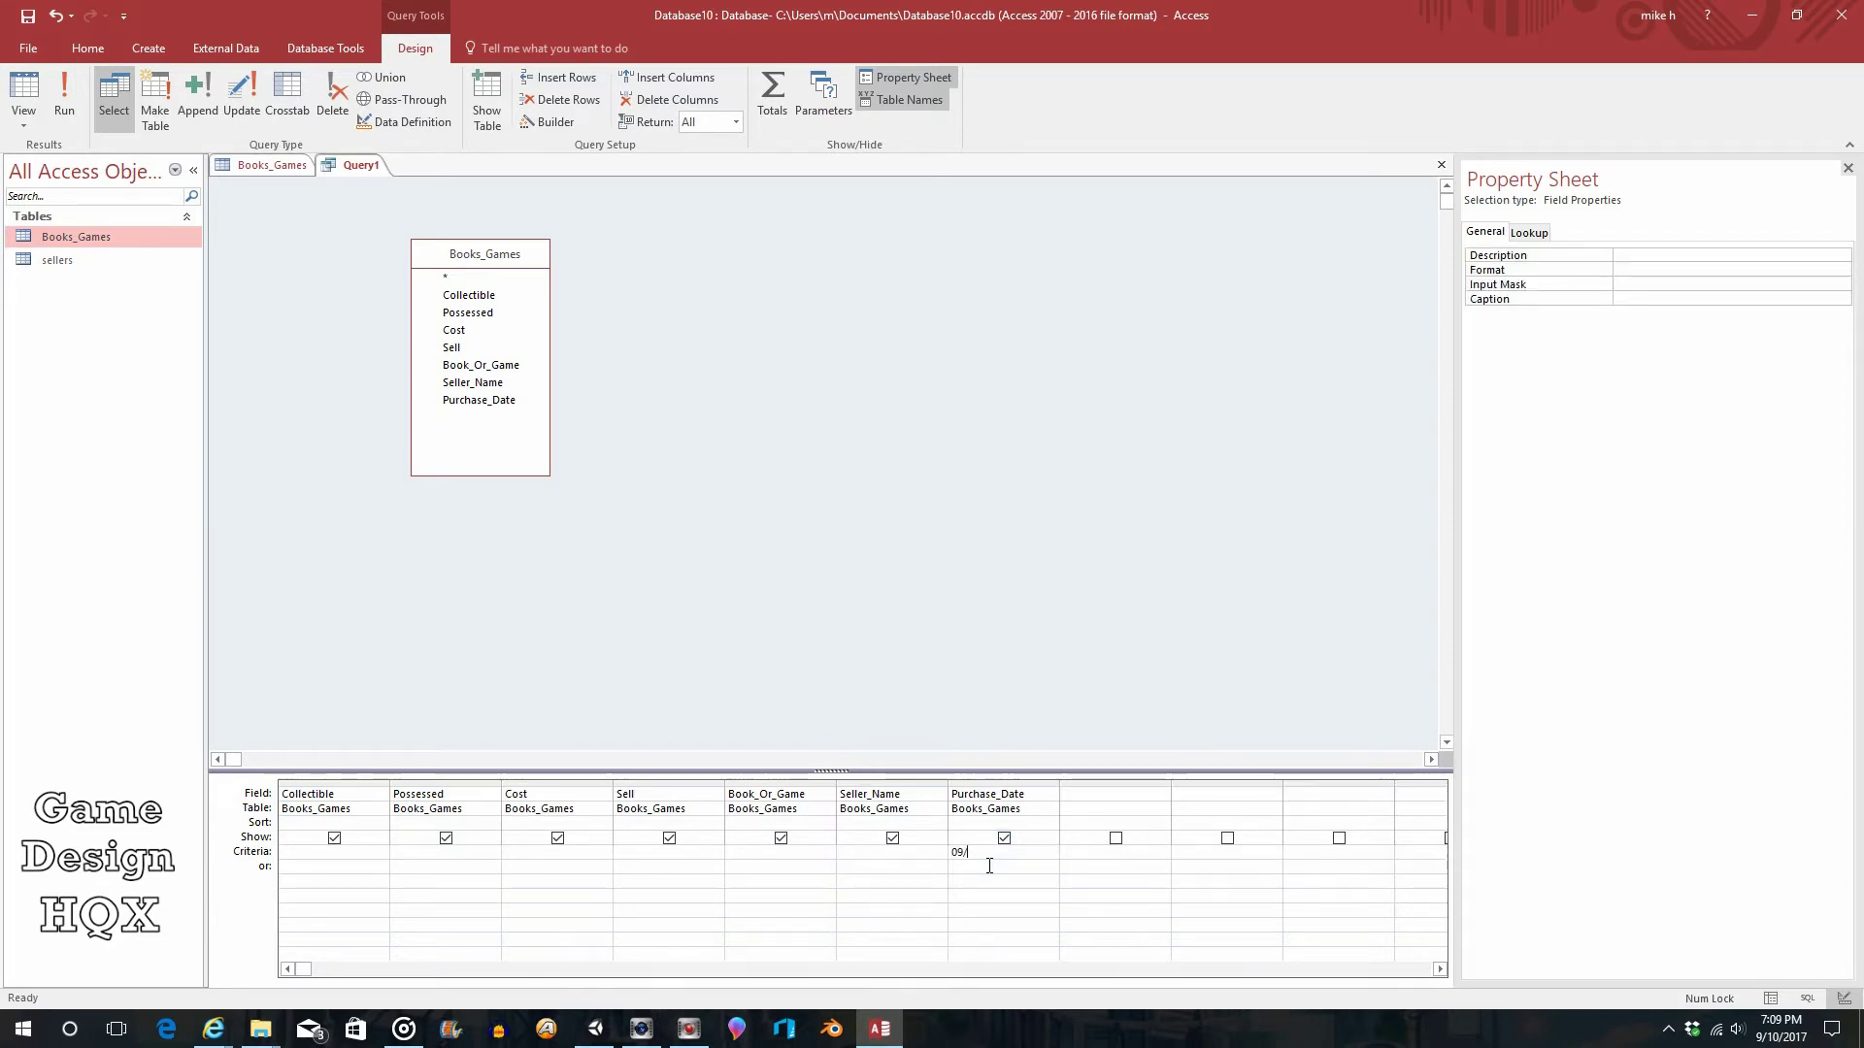
type("10/2017")
left_click(1000, 864)
left_click(1025, 852)
left_click_drag(1025, 852, 908, 849)
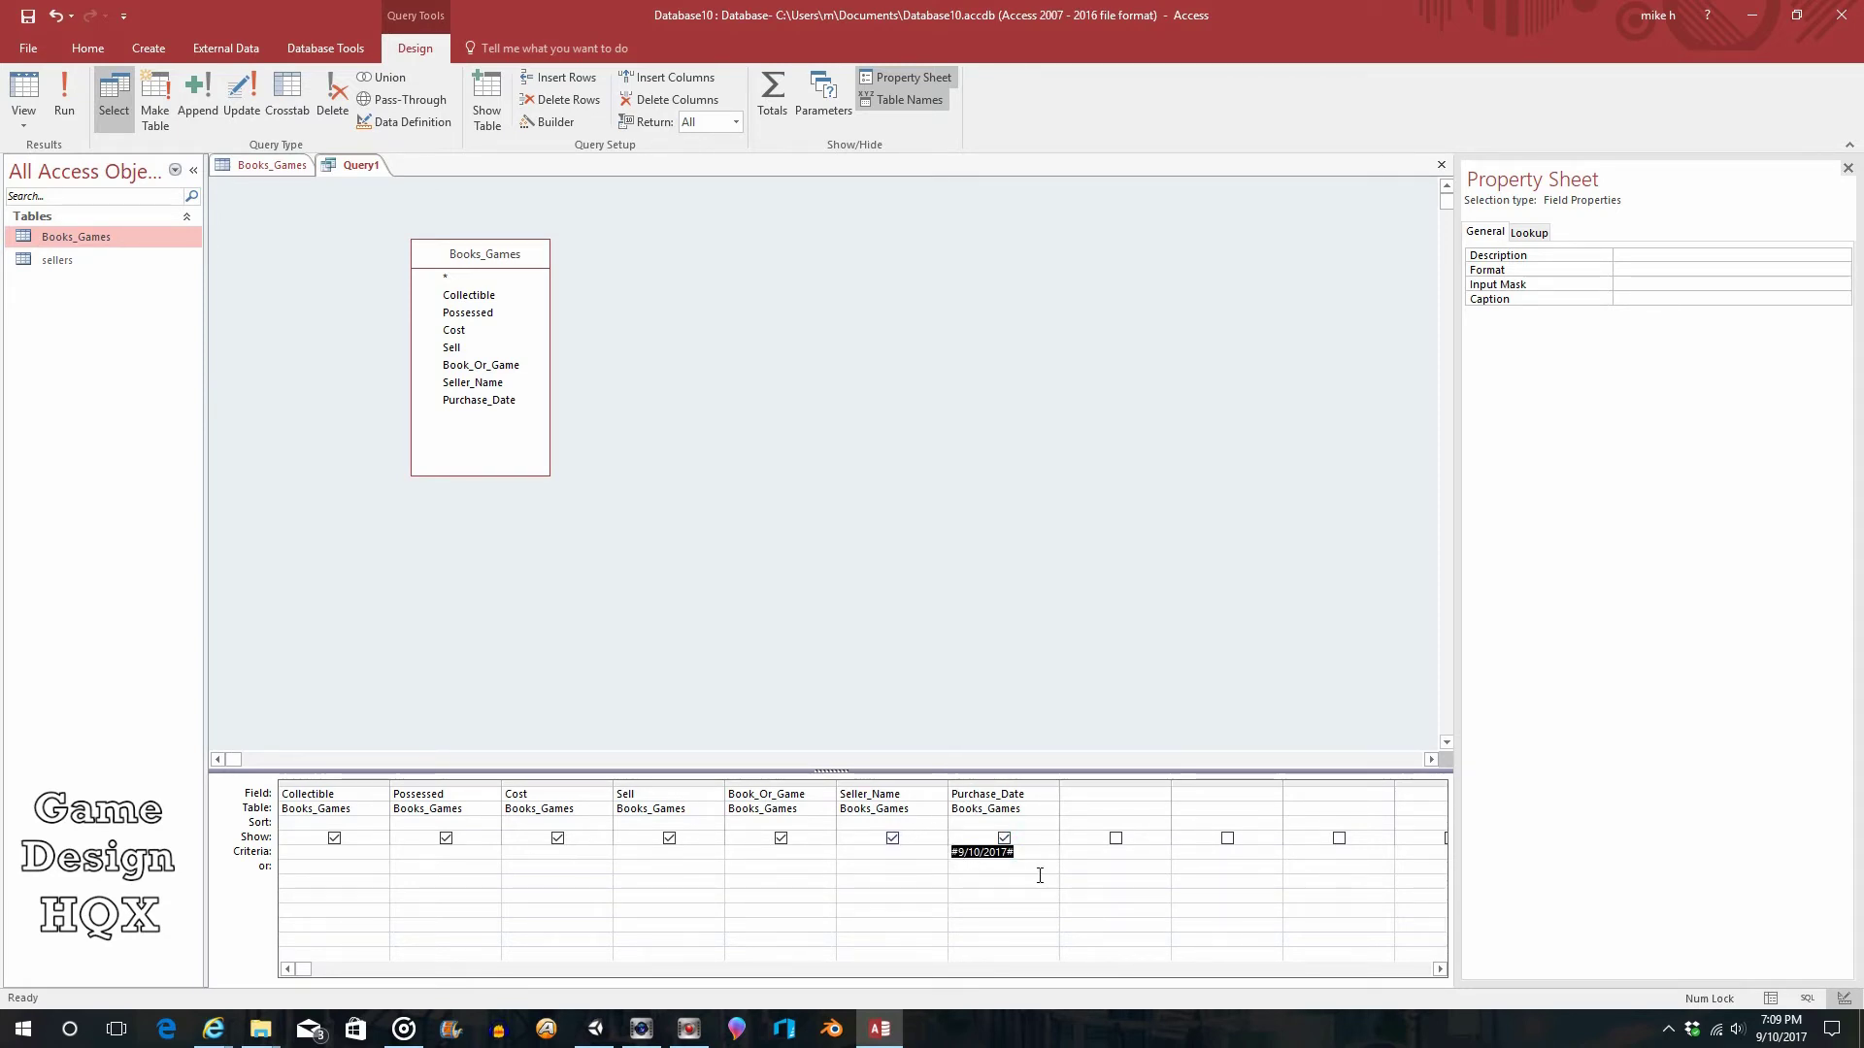
left_click_drag(1023, 851, 951, 852)
key("Delete")
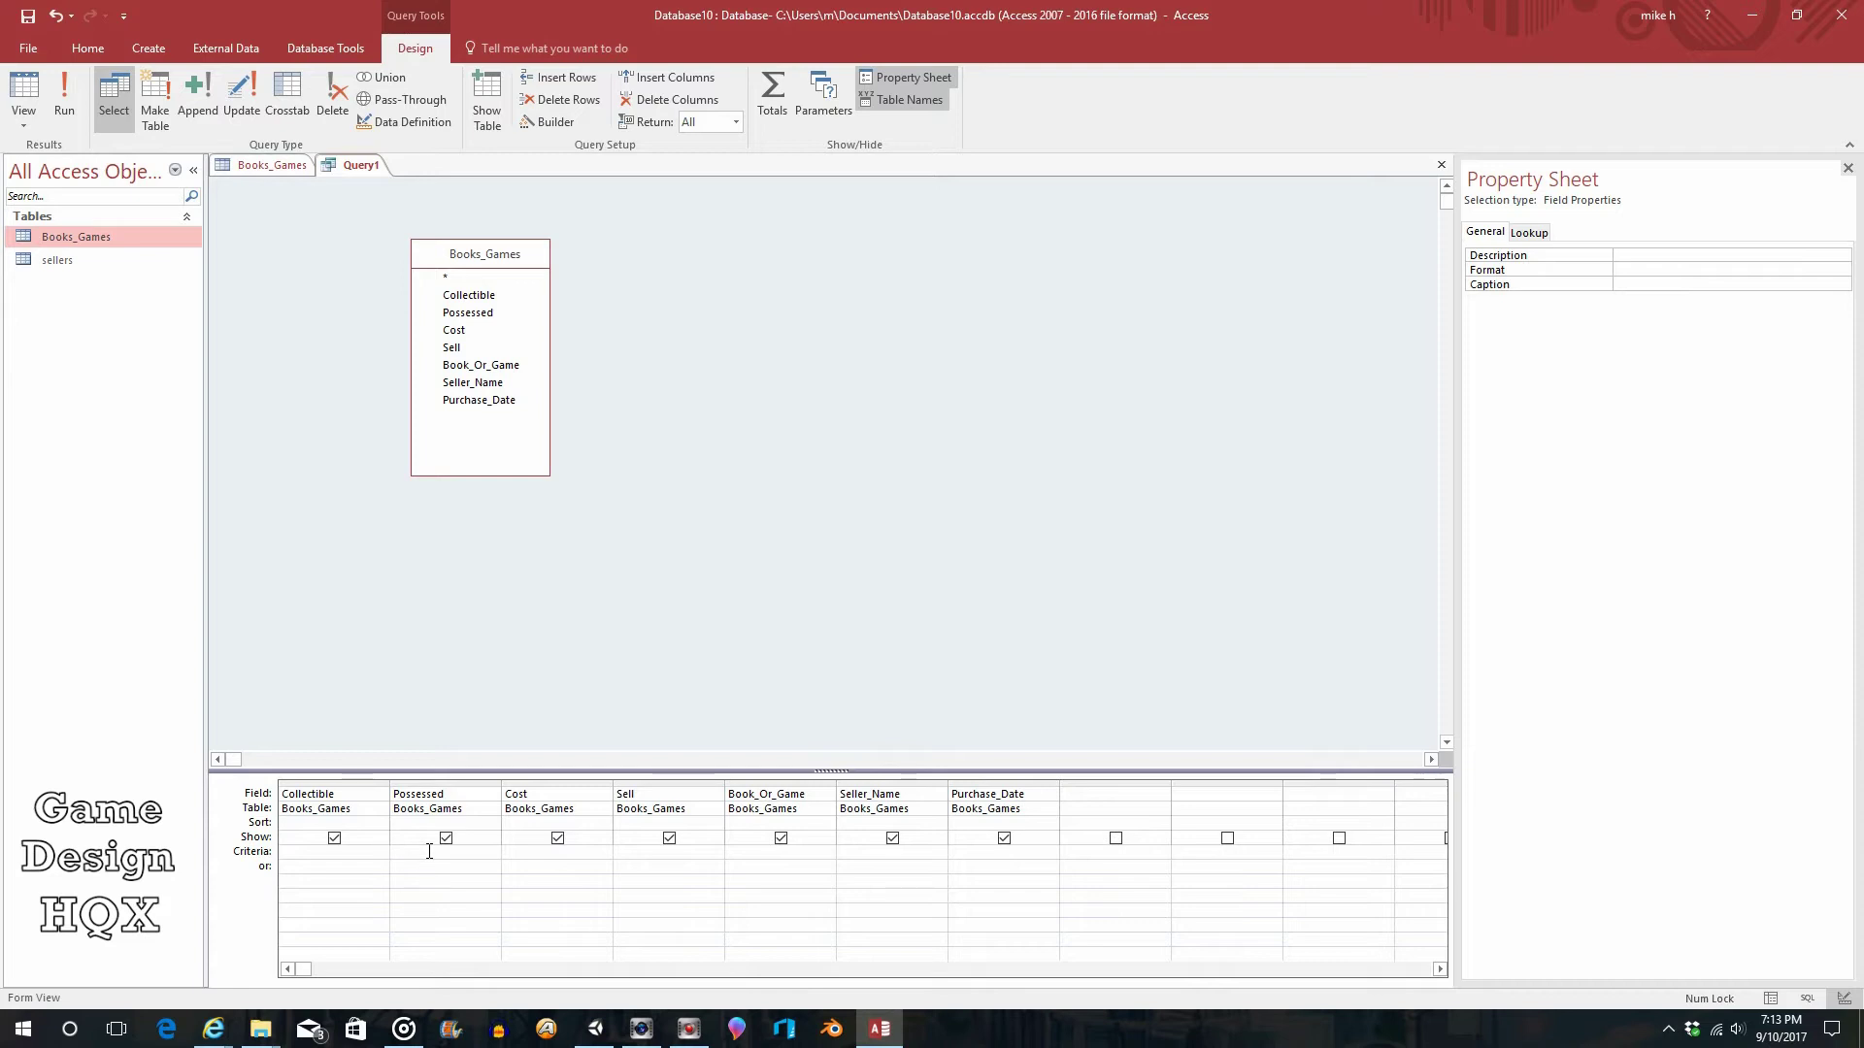
Enter True as the Possessed criterion and run the query, showing four owned records.
type("True")
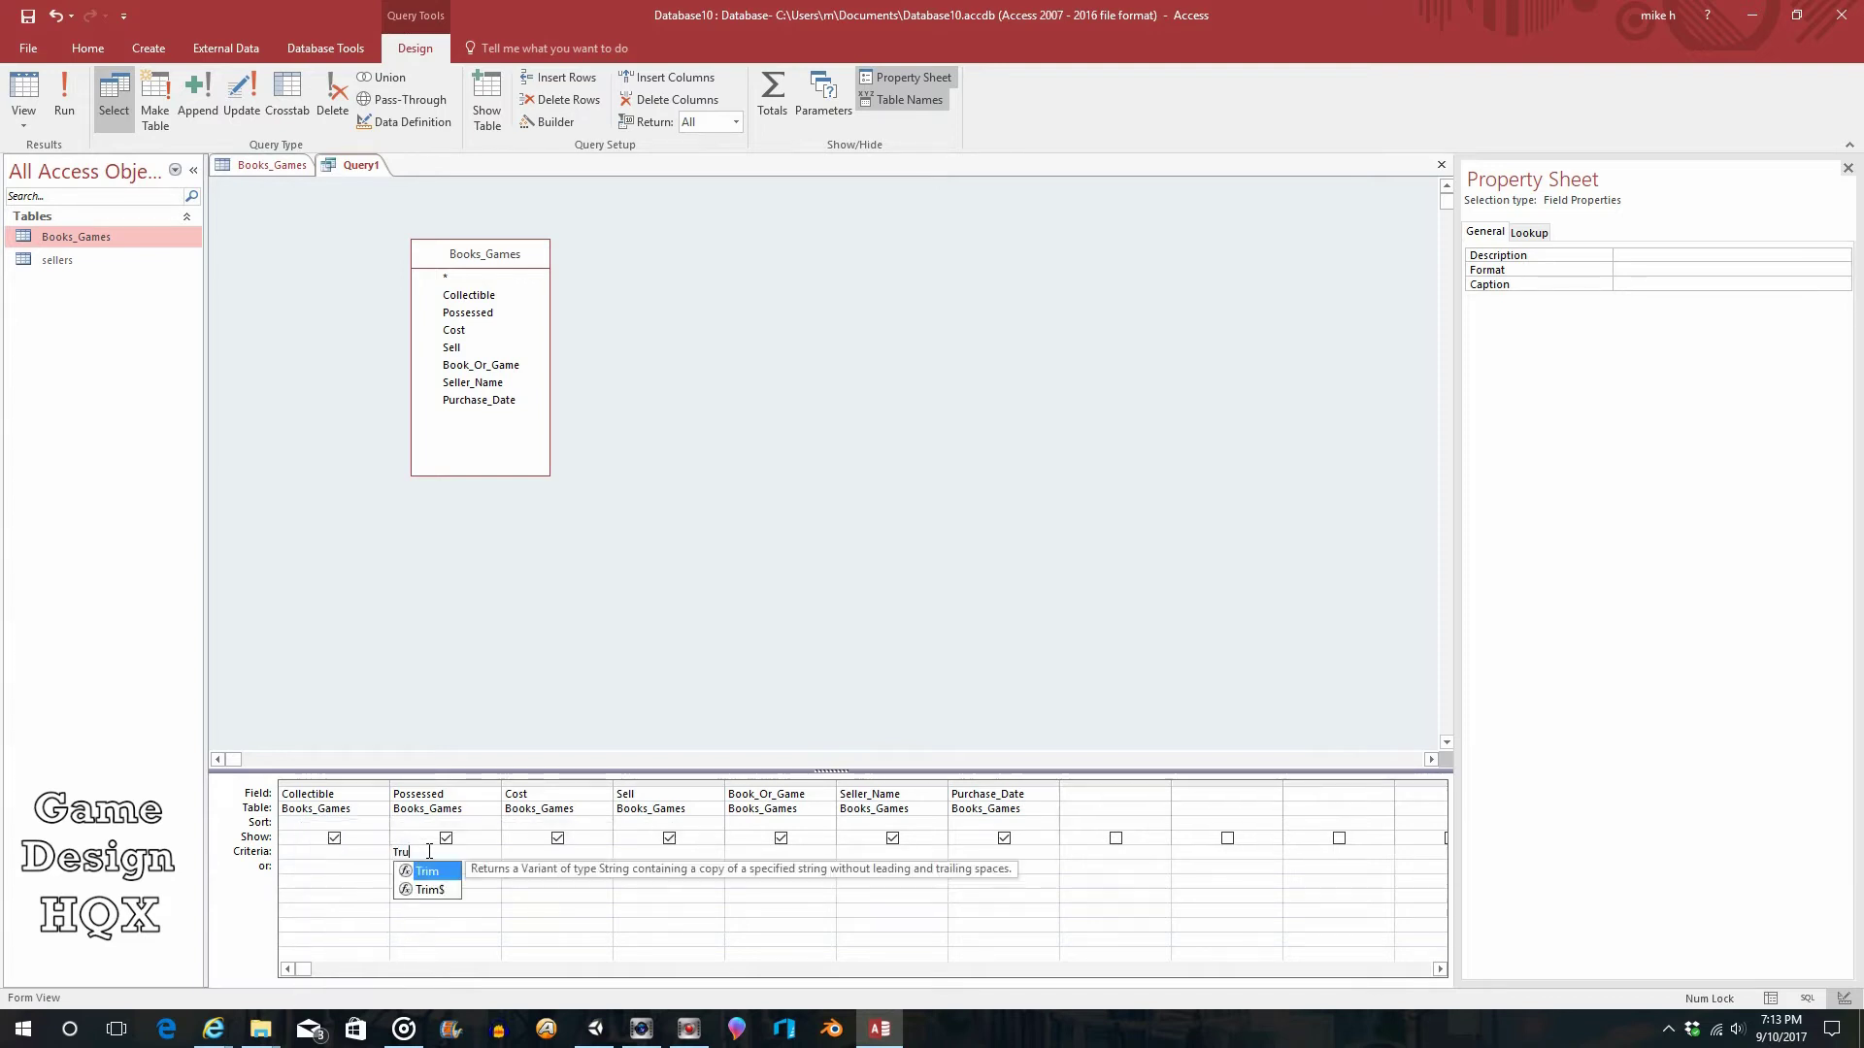
left_click(430, 867)
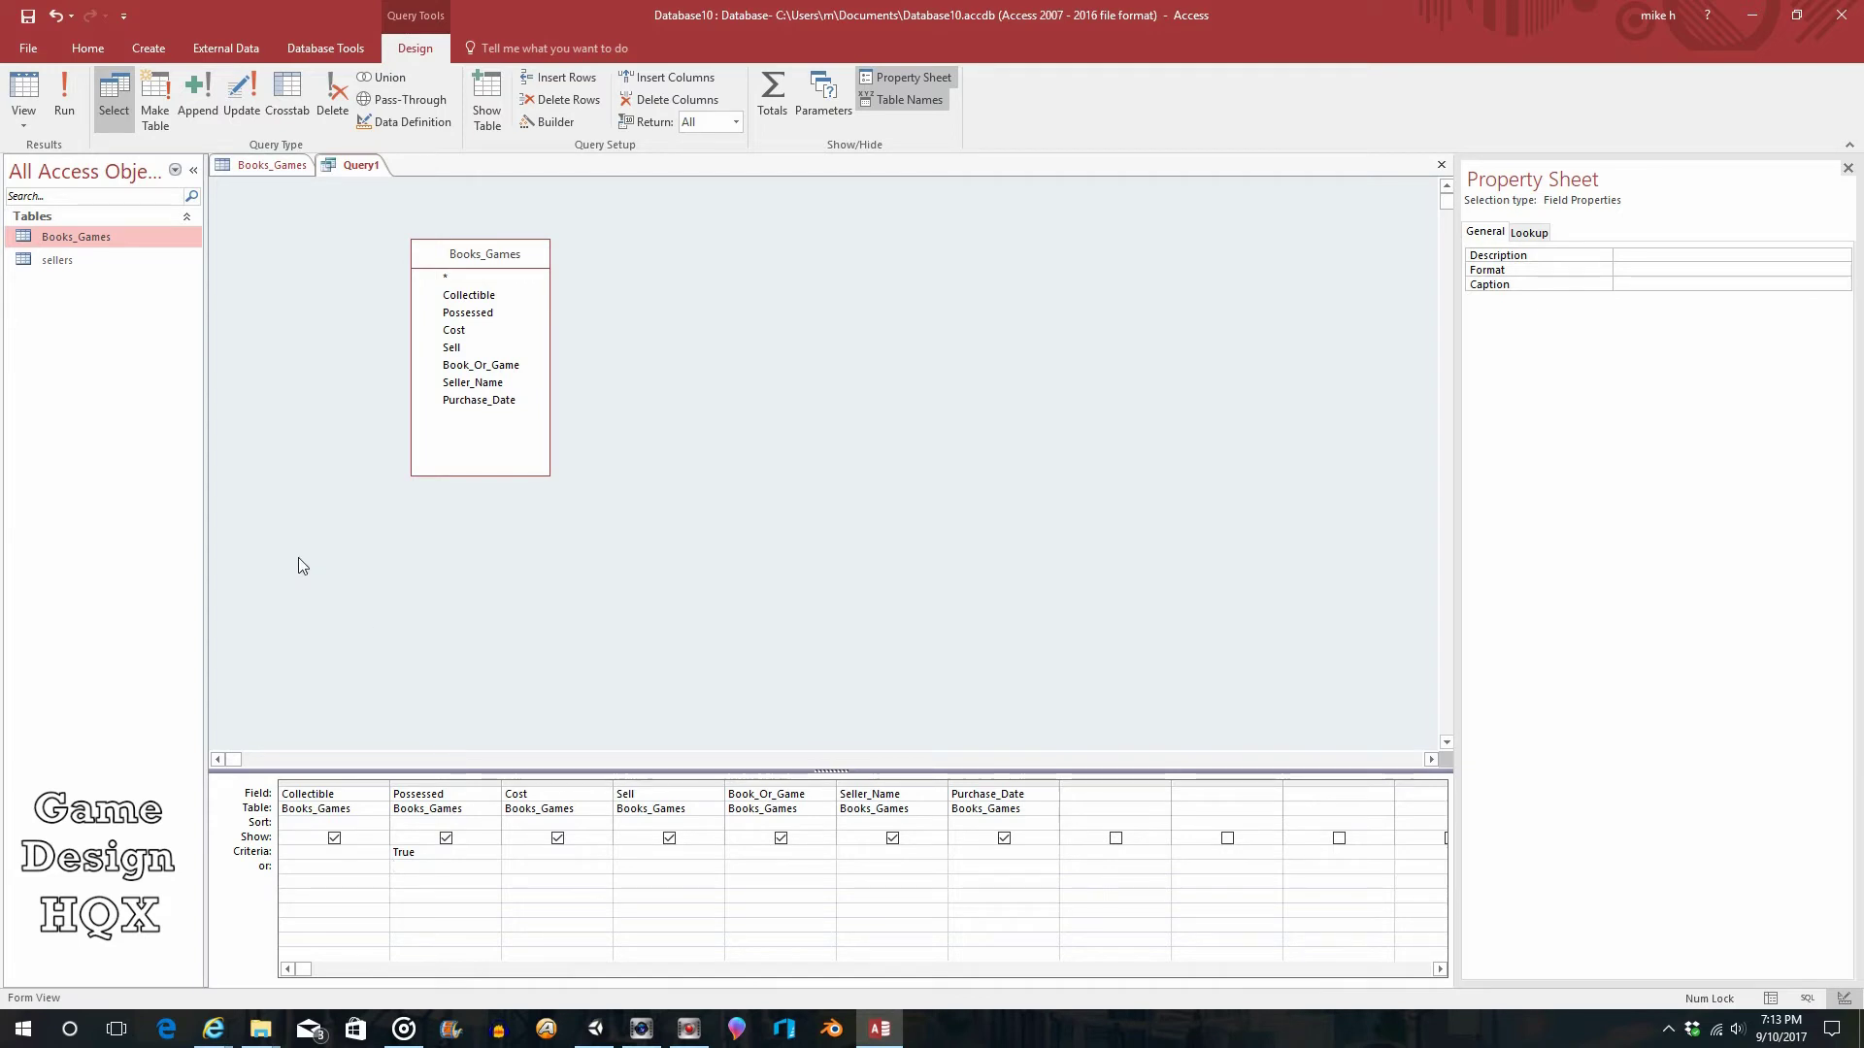
left_click(64, 93)
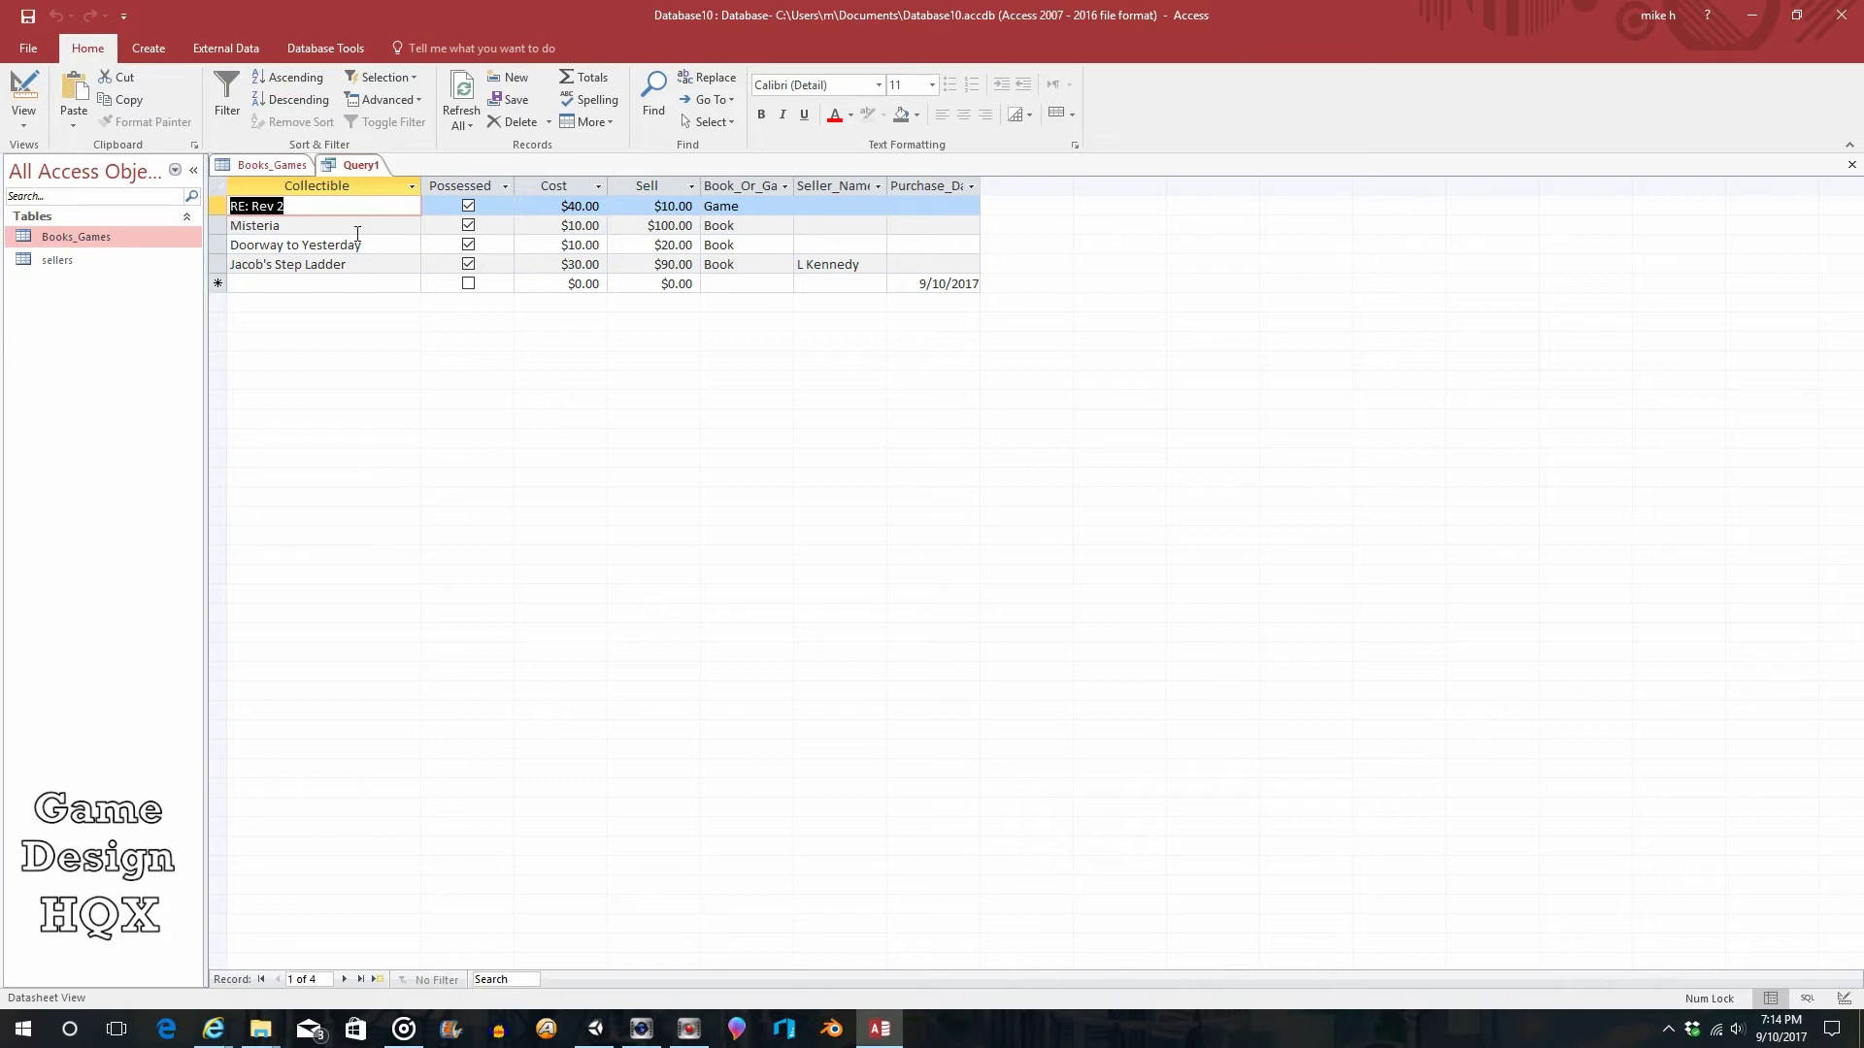
Compare the eight Books_Games records with Query1, ending on the four possessed records.
left_click(270, 165)
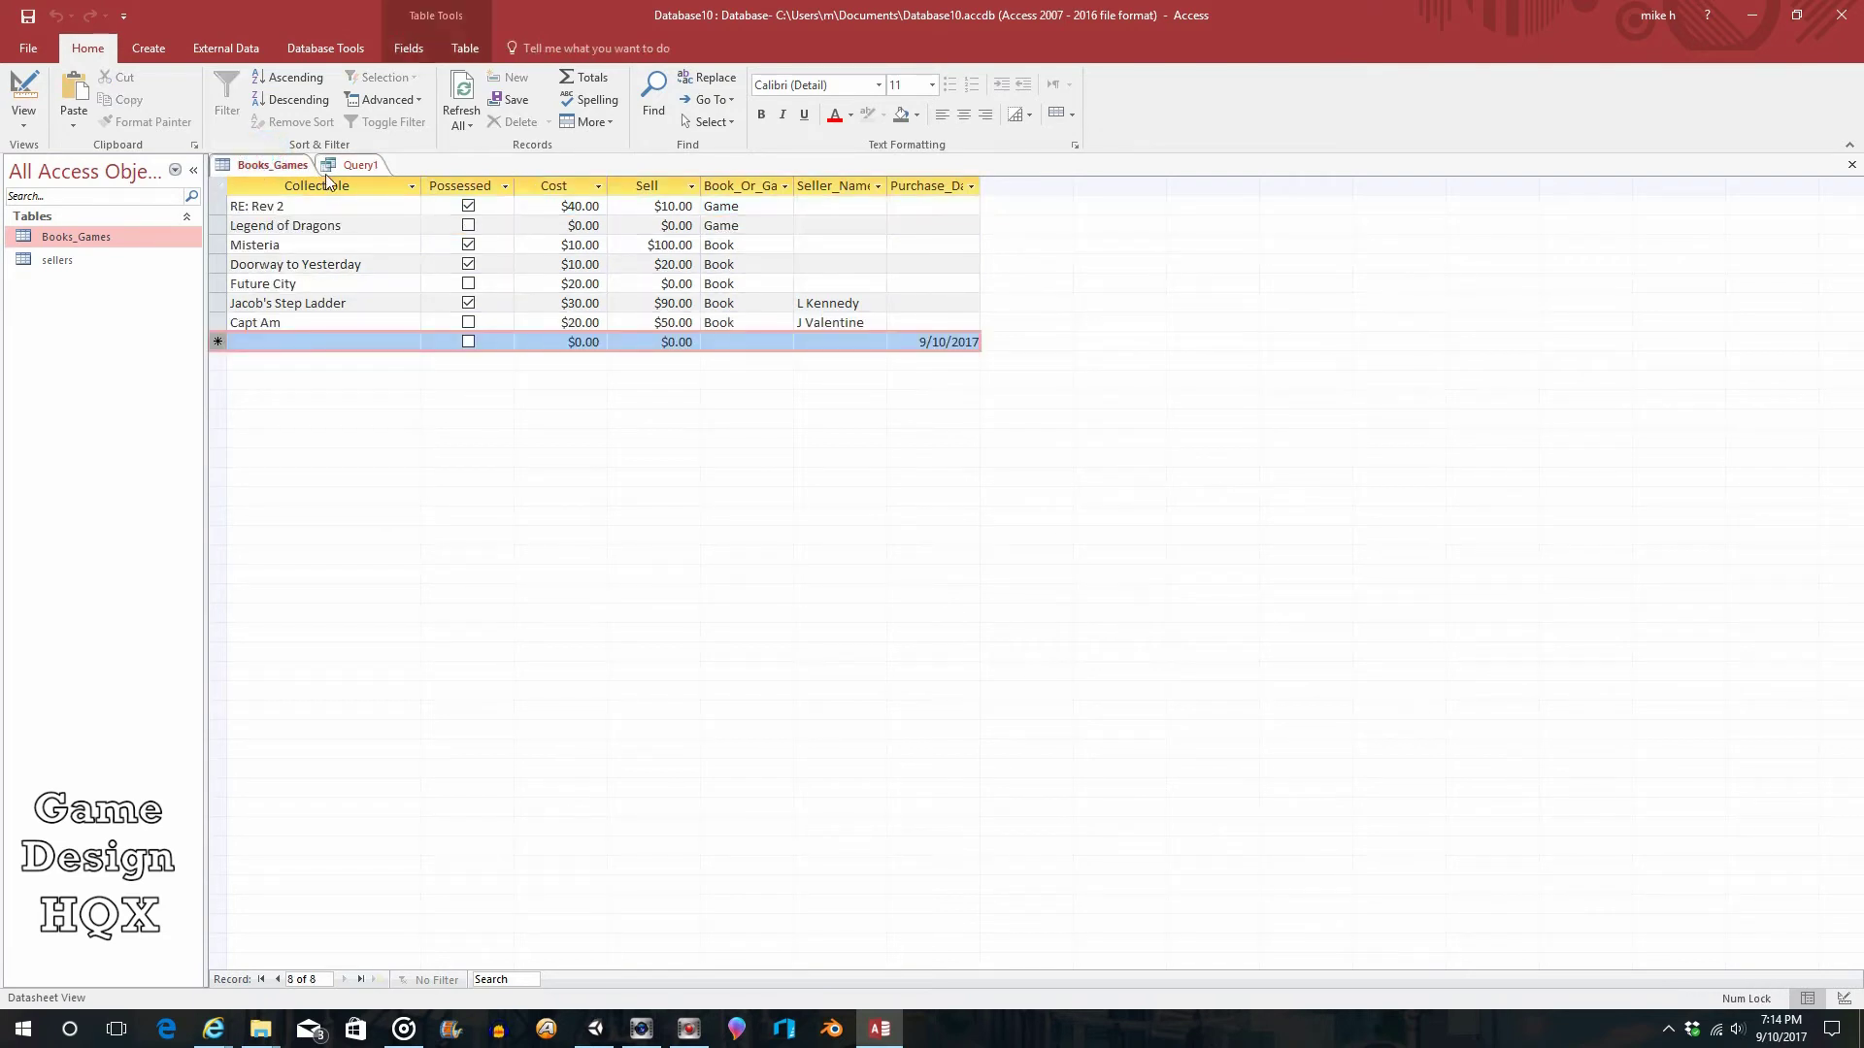
left_click(363, 171)
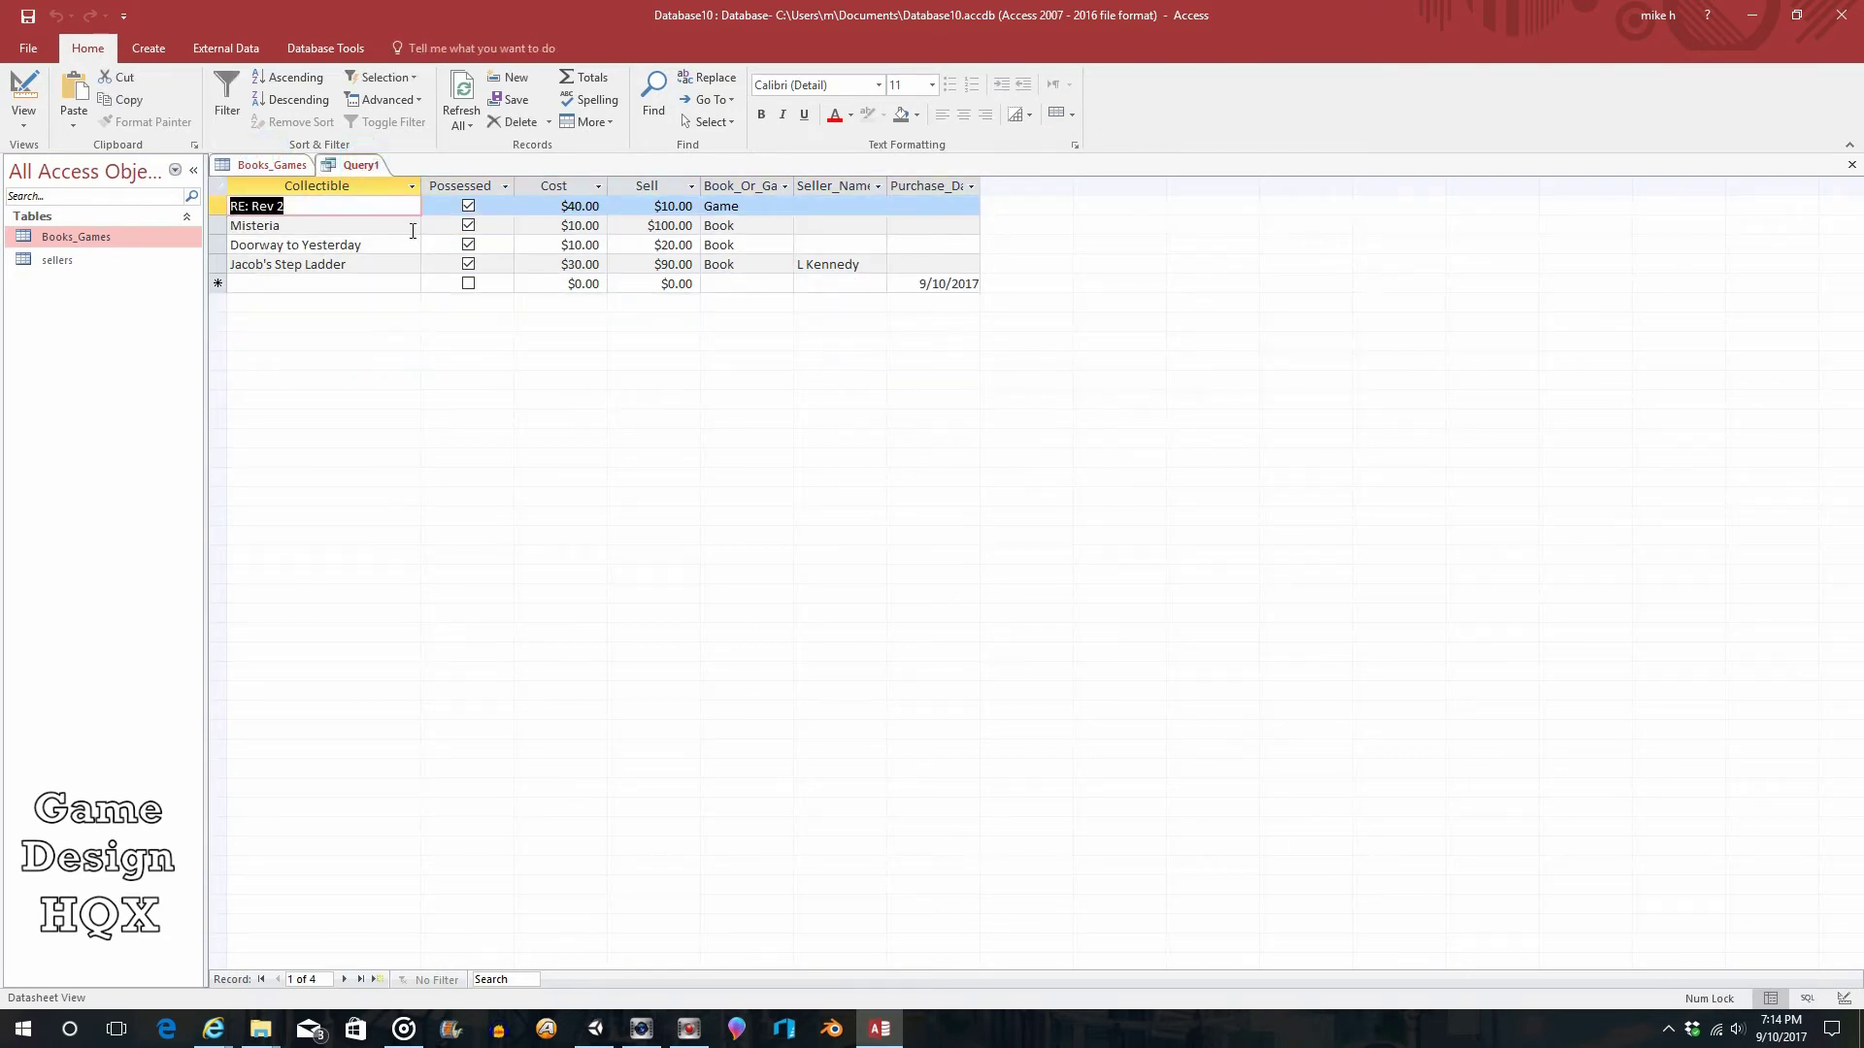
left_click(248, 161)
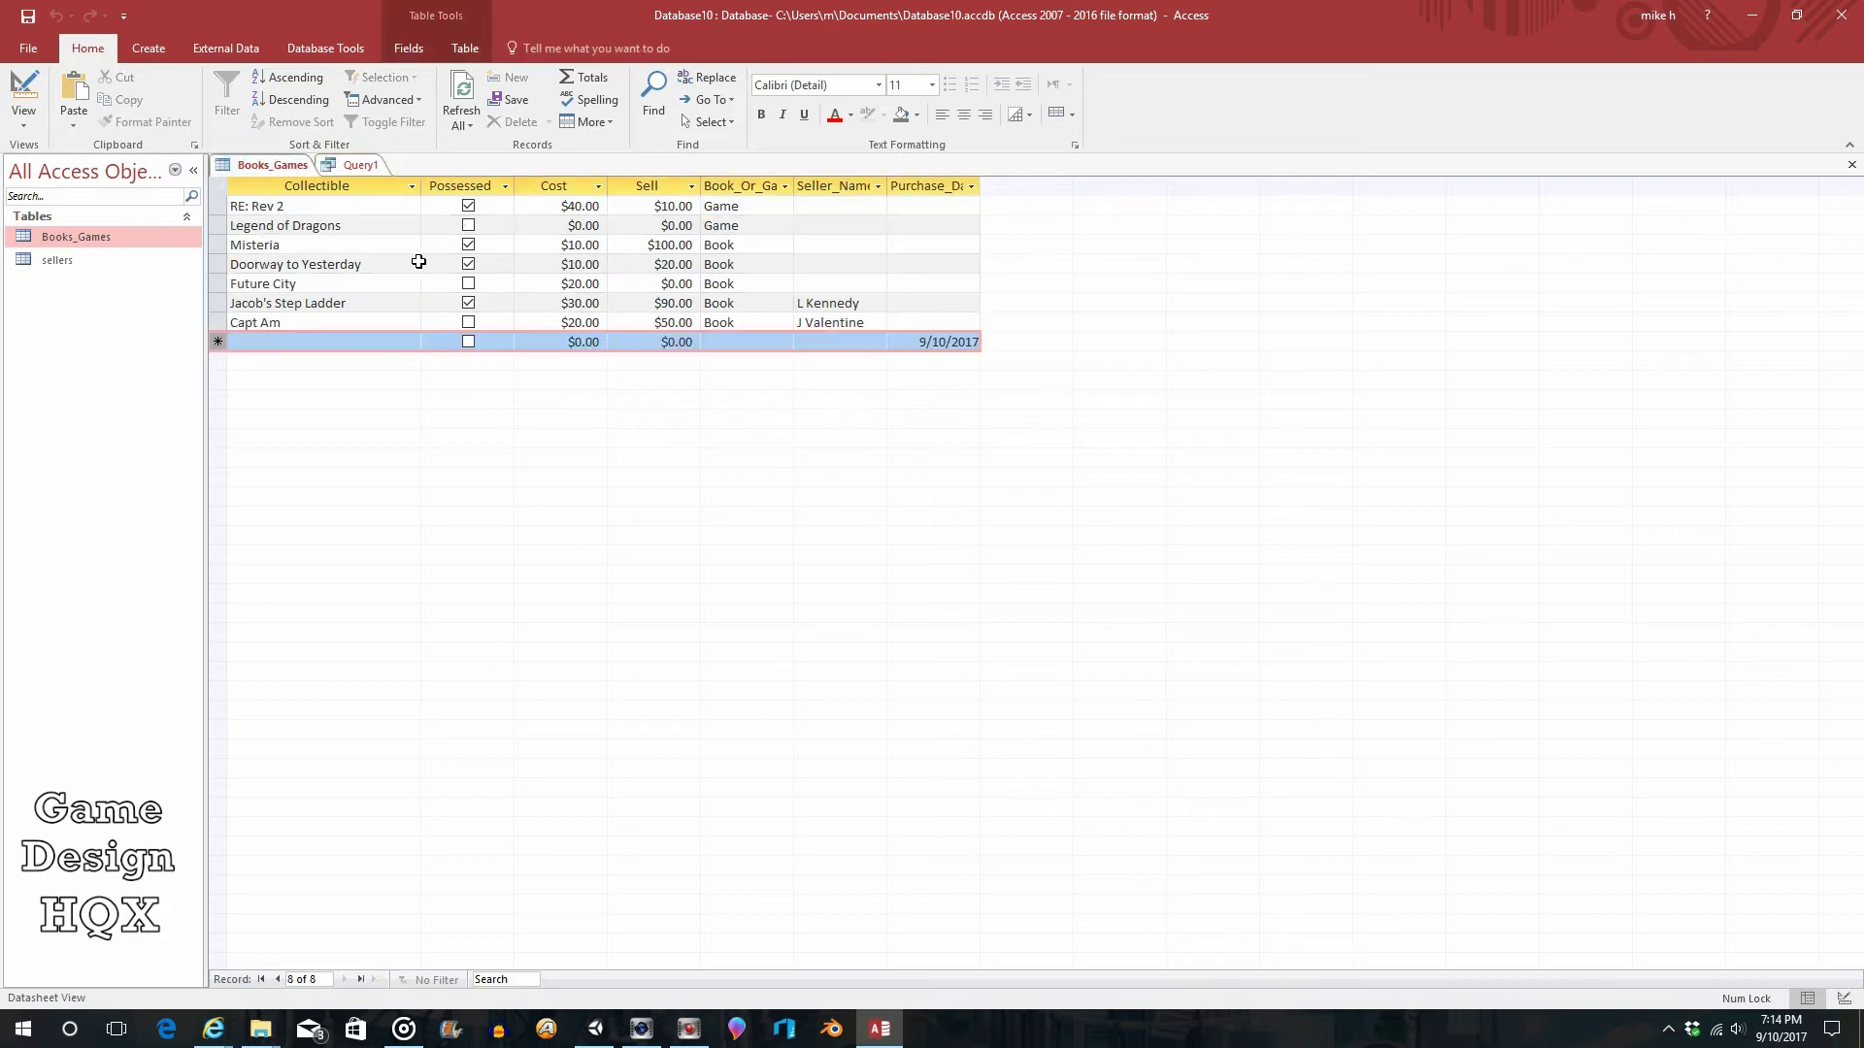
left_click(361, 164)
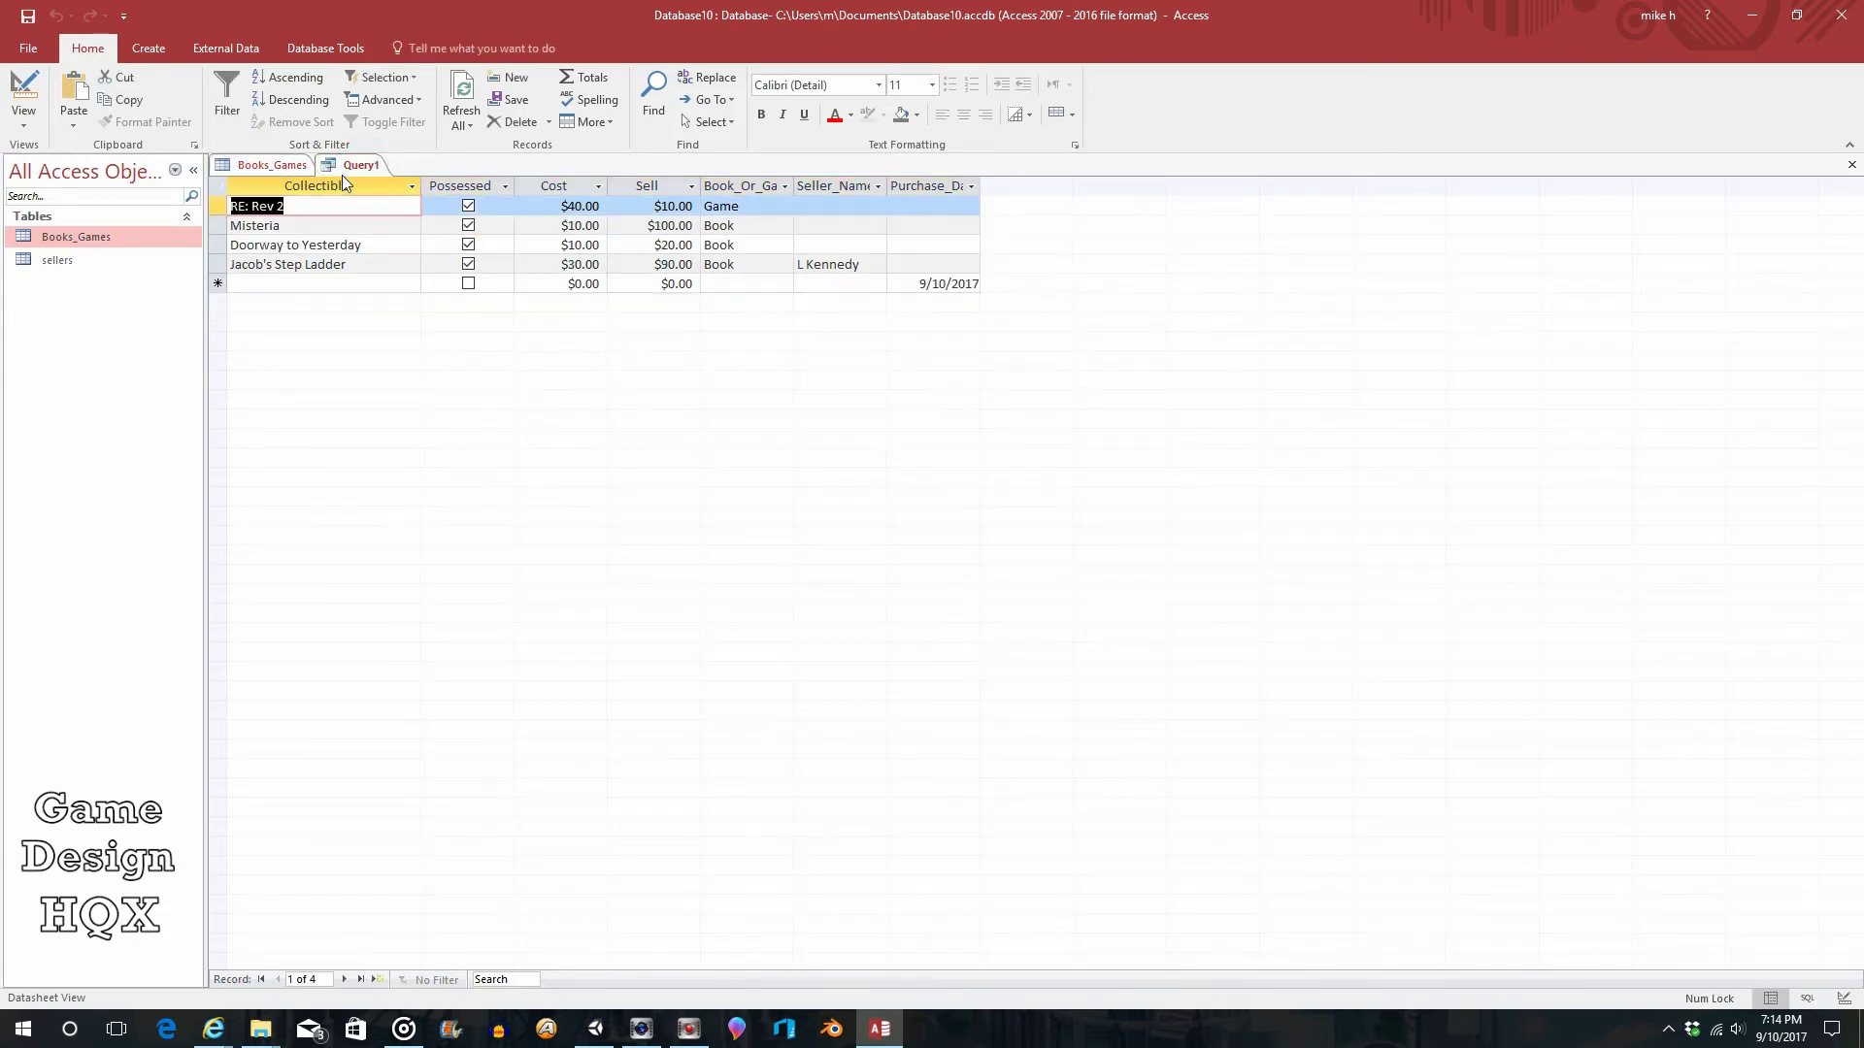
left_click(282, 170)
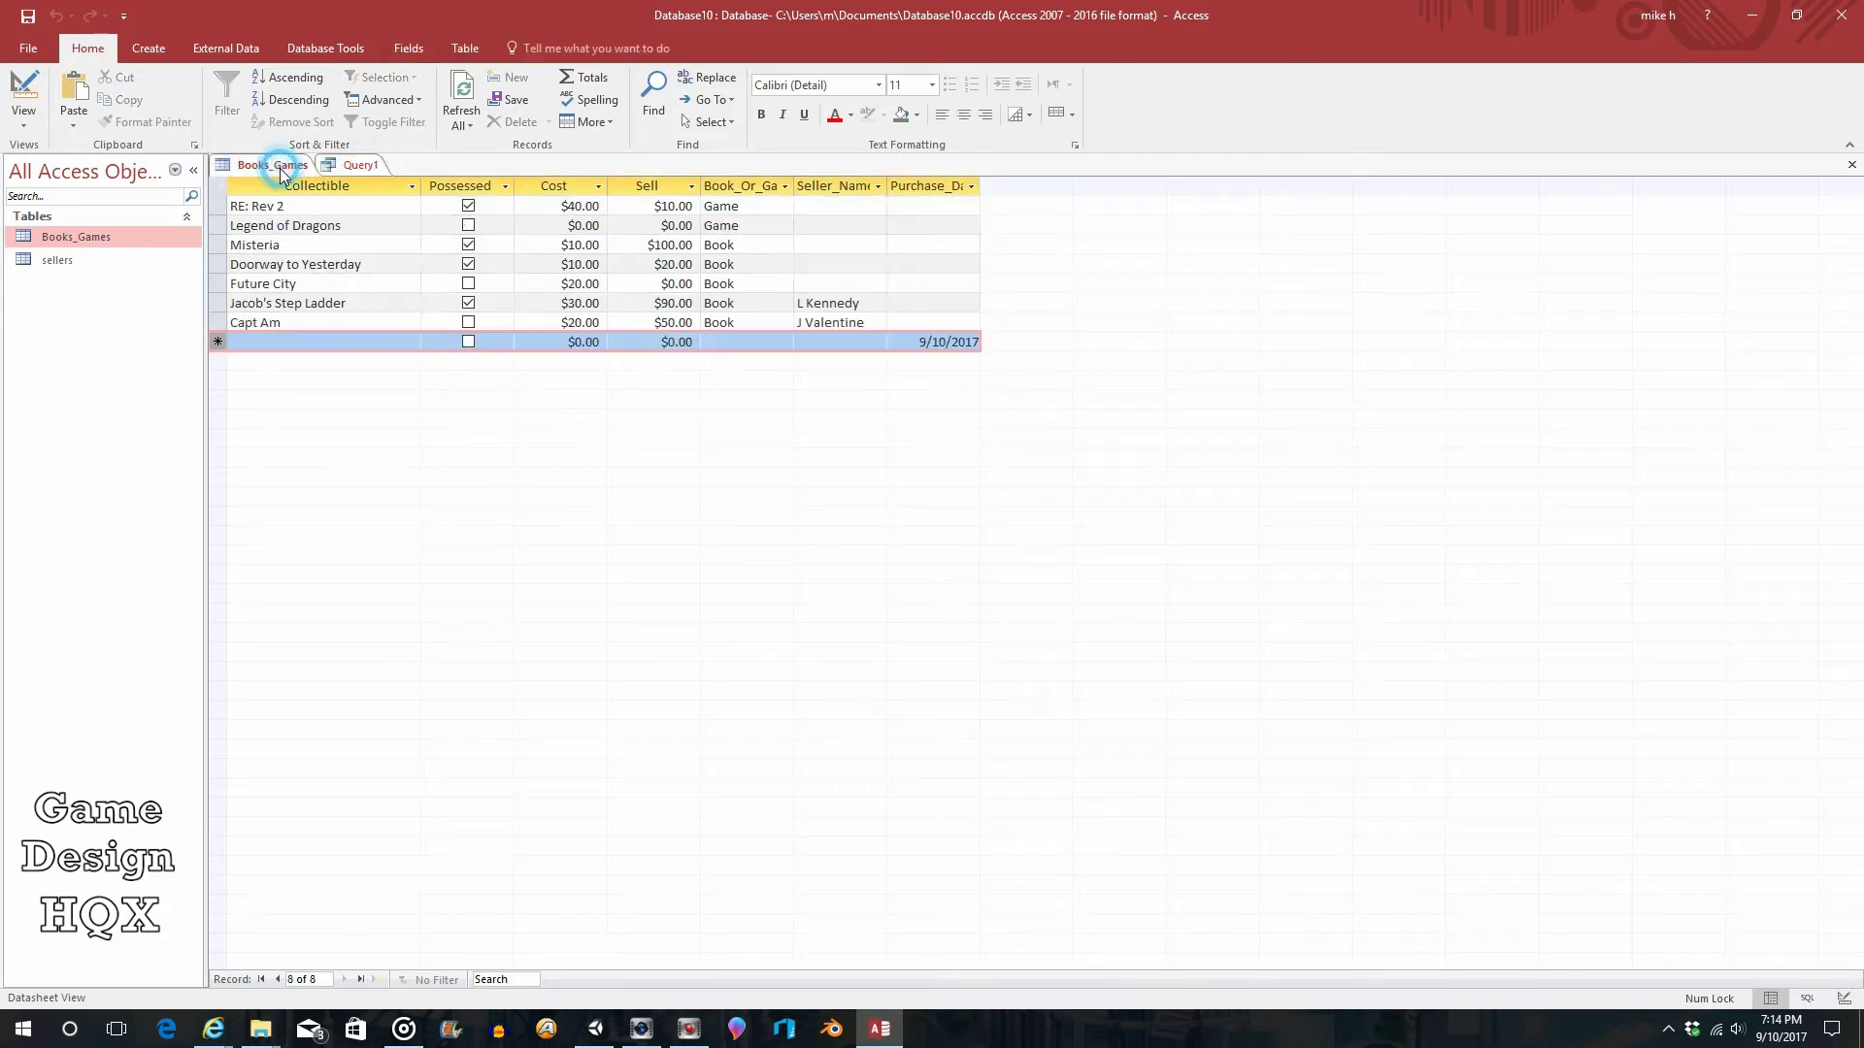
left_click(361, 167)
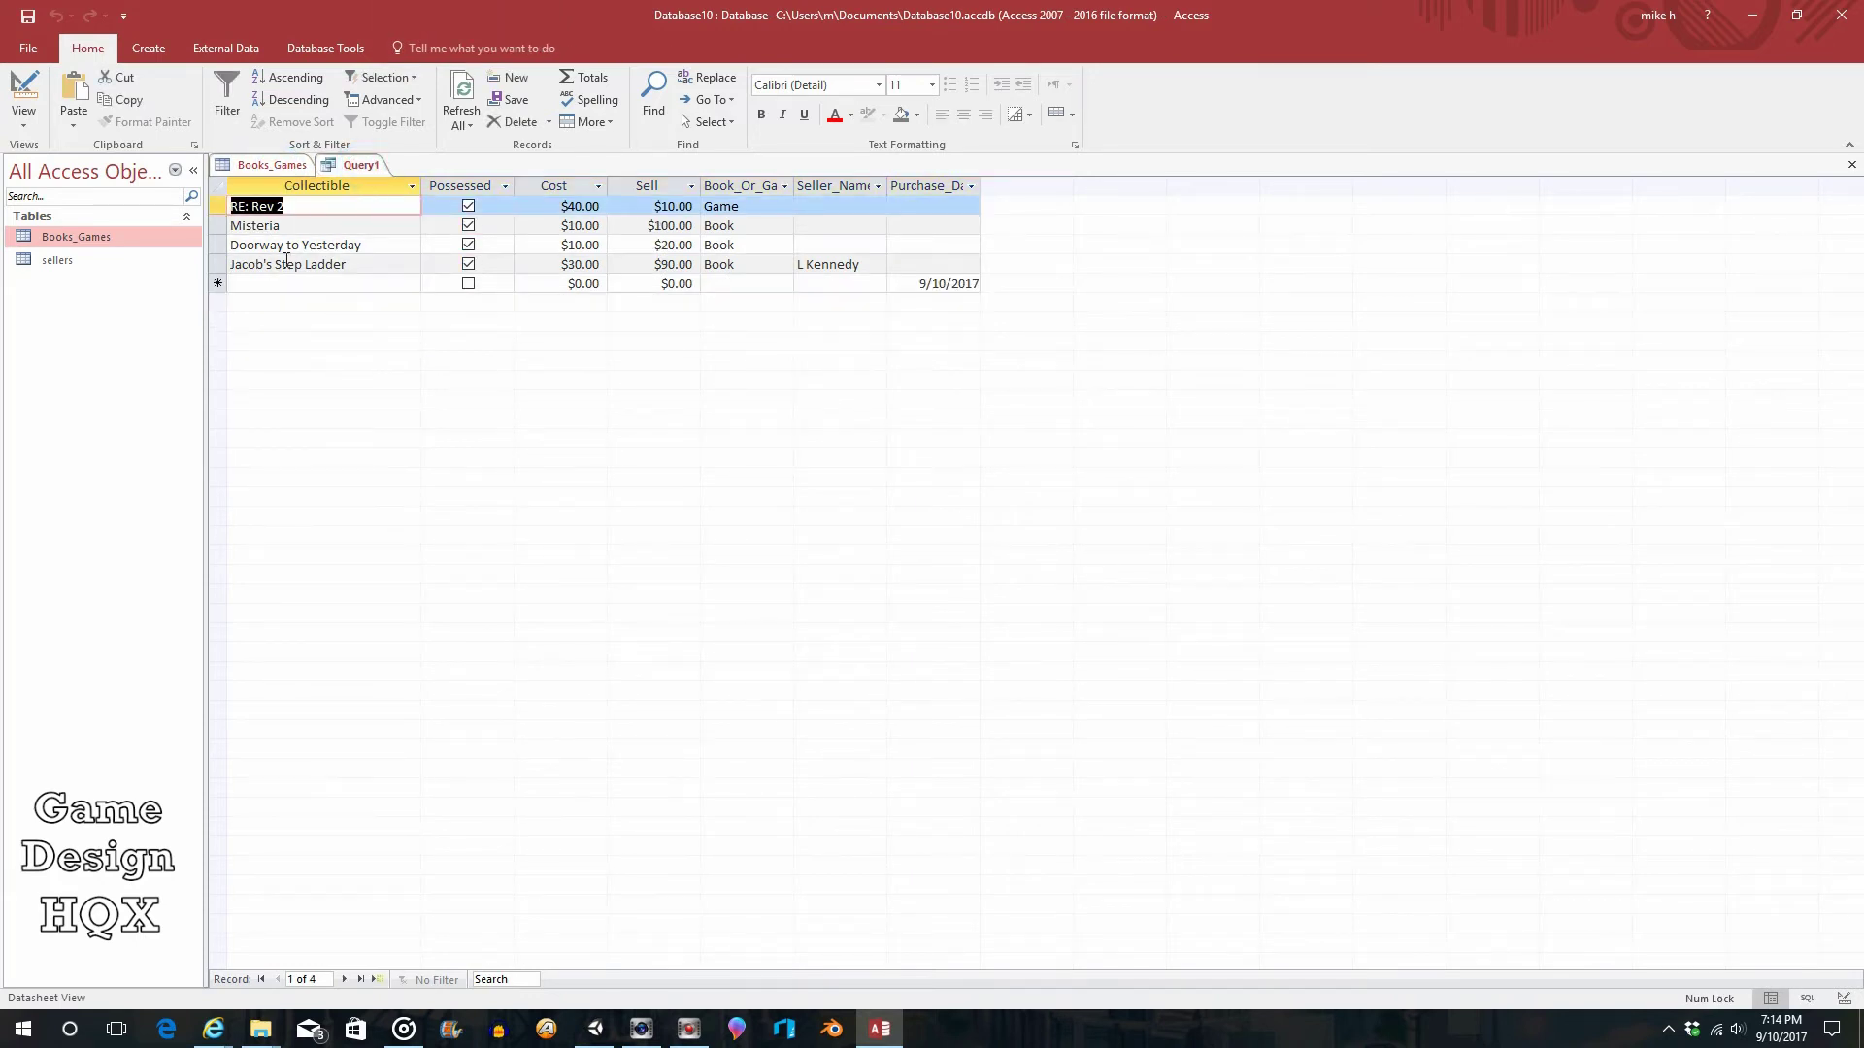
left_click(270, 169)
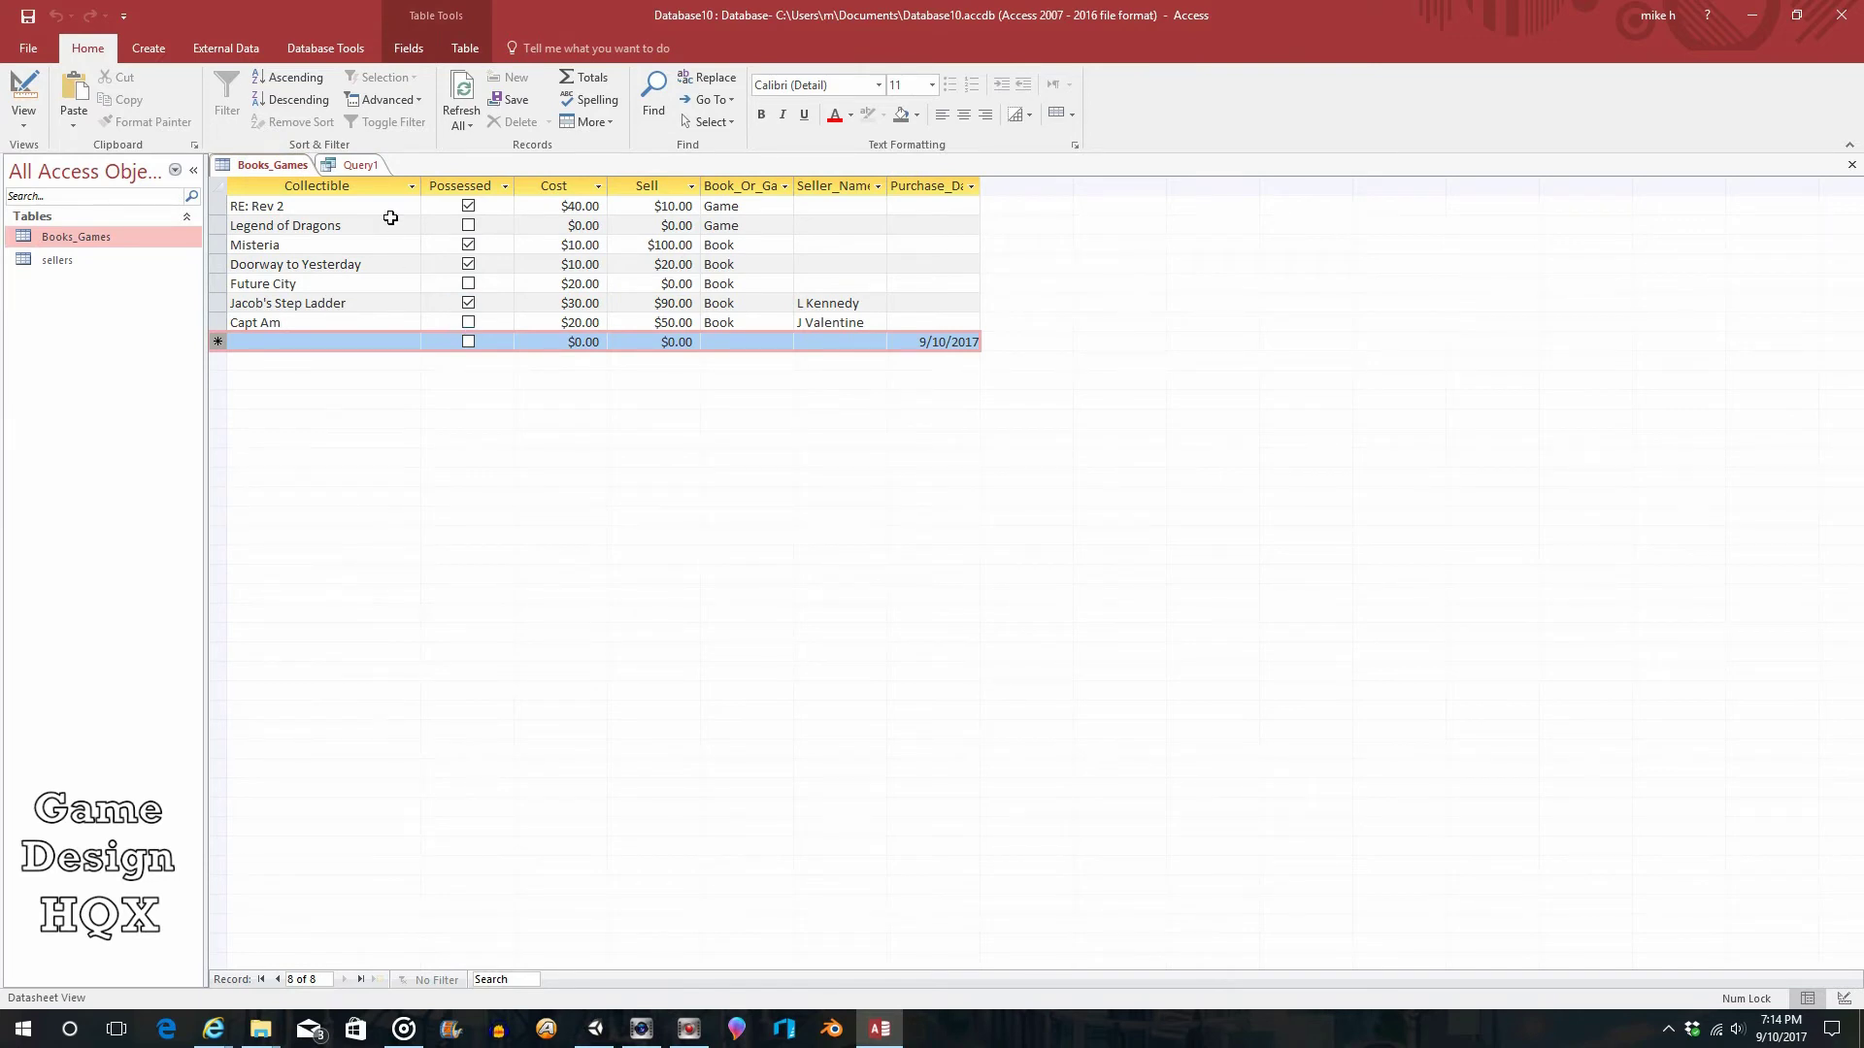
left_click(357, 166)
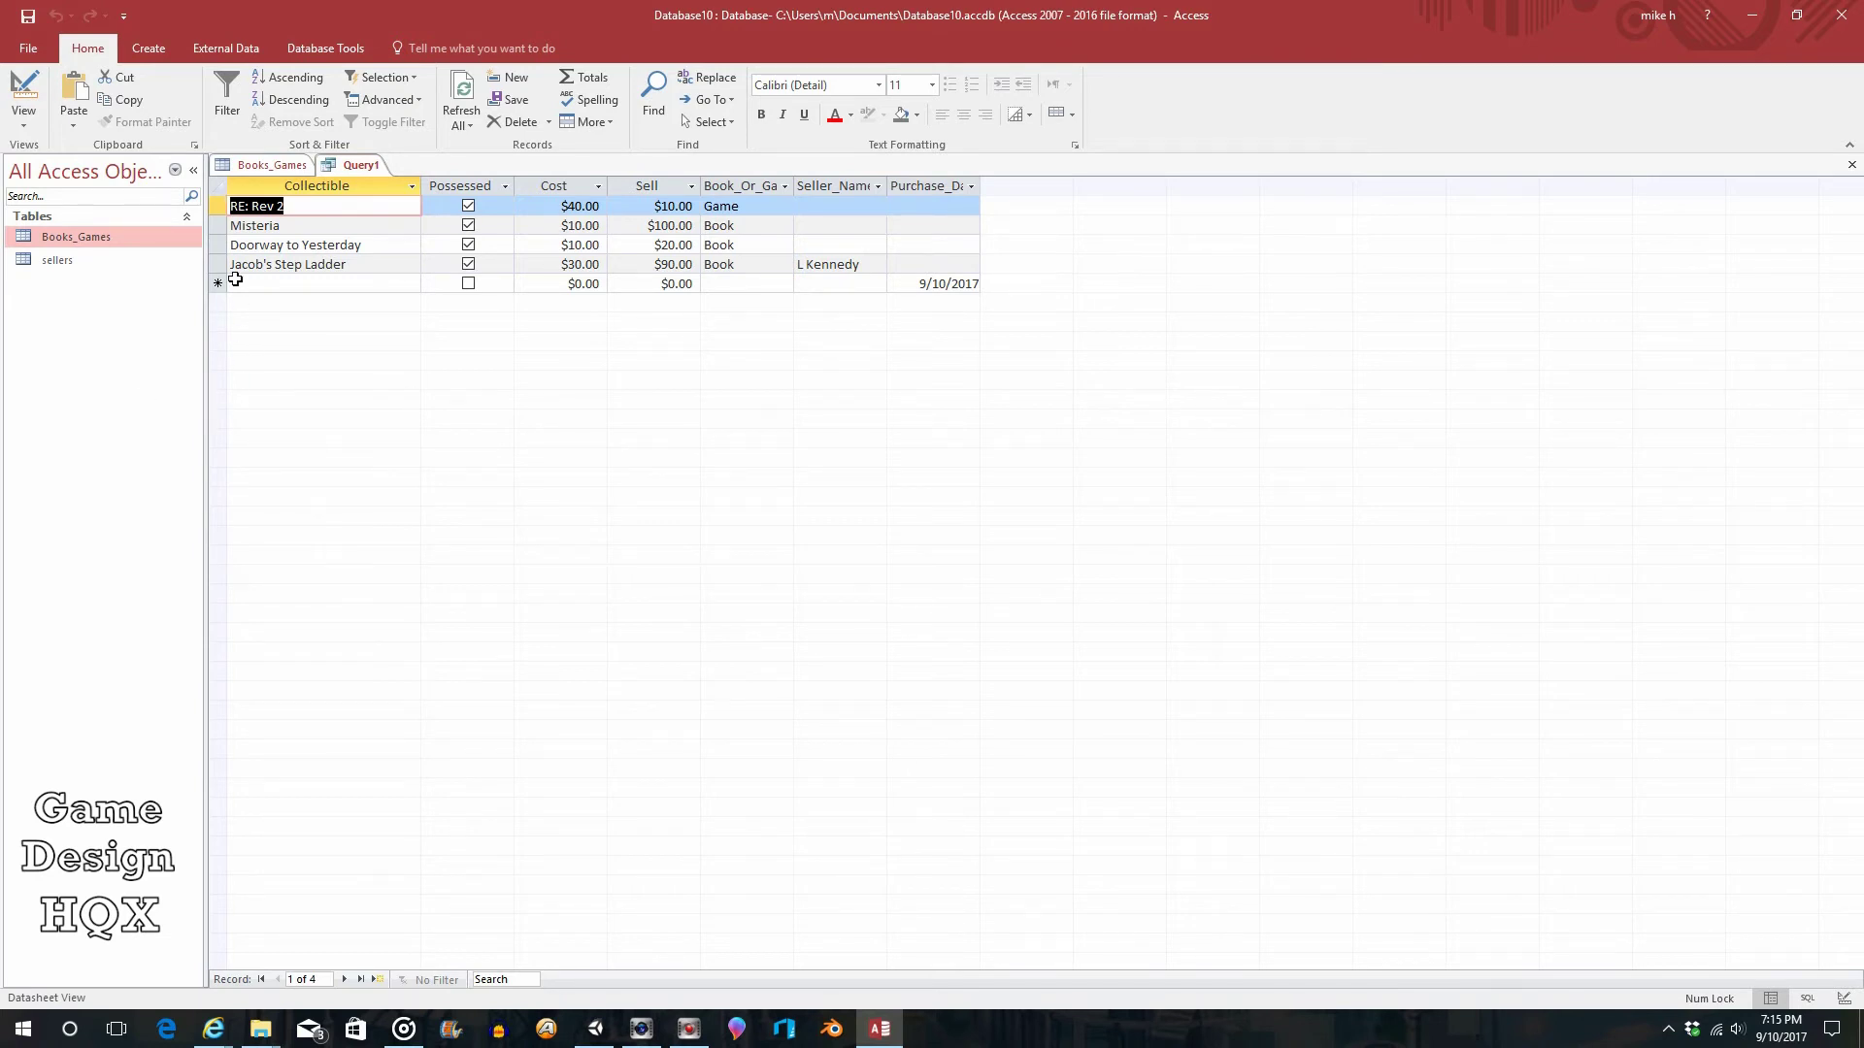
Change the Possessed criterion from True to False and rerun, showing three unpossessed records.
left_click(23, 115)
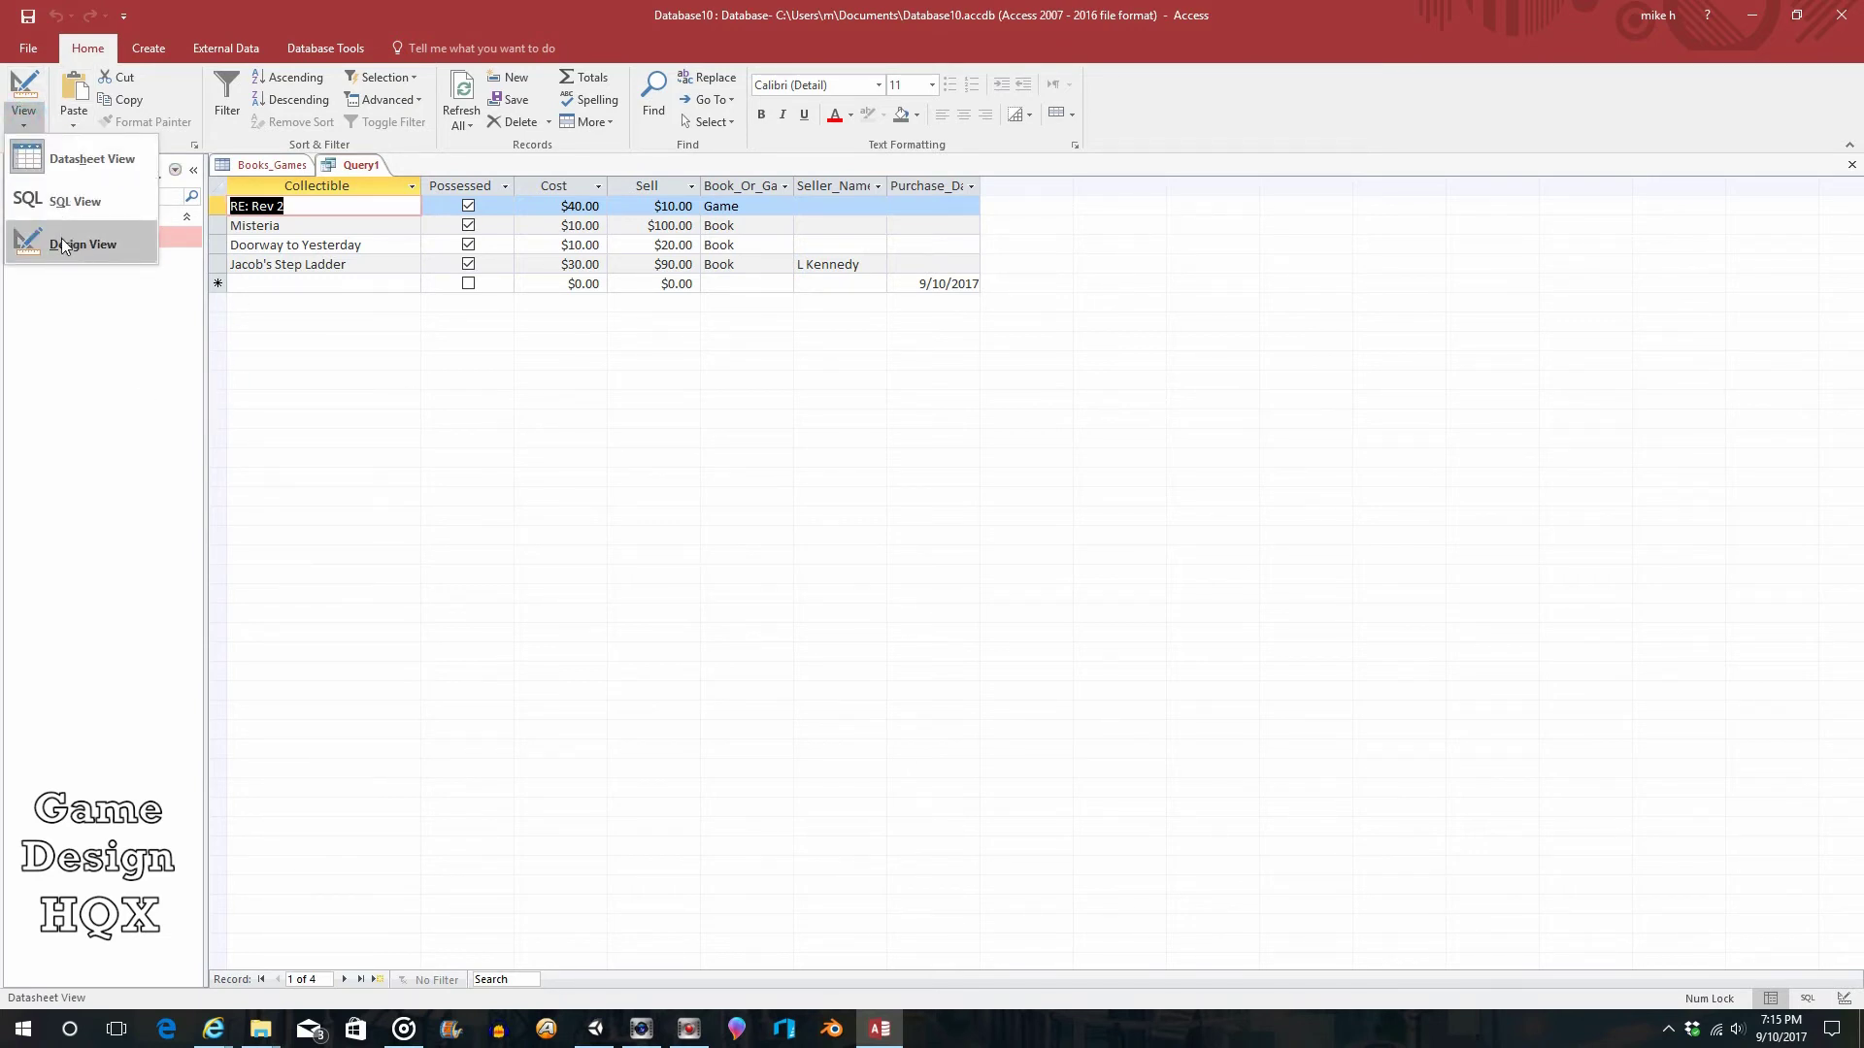
left_click(68, 242)
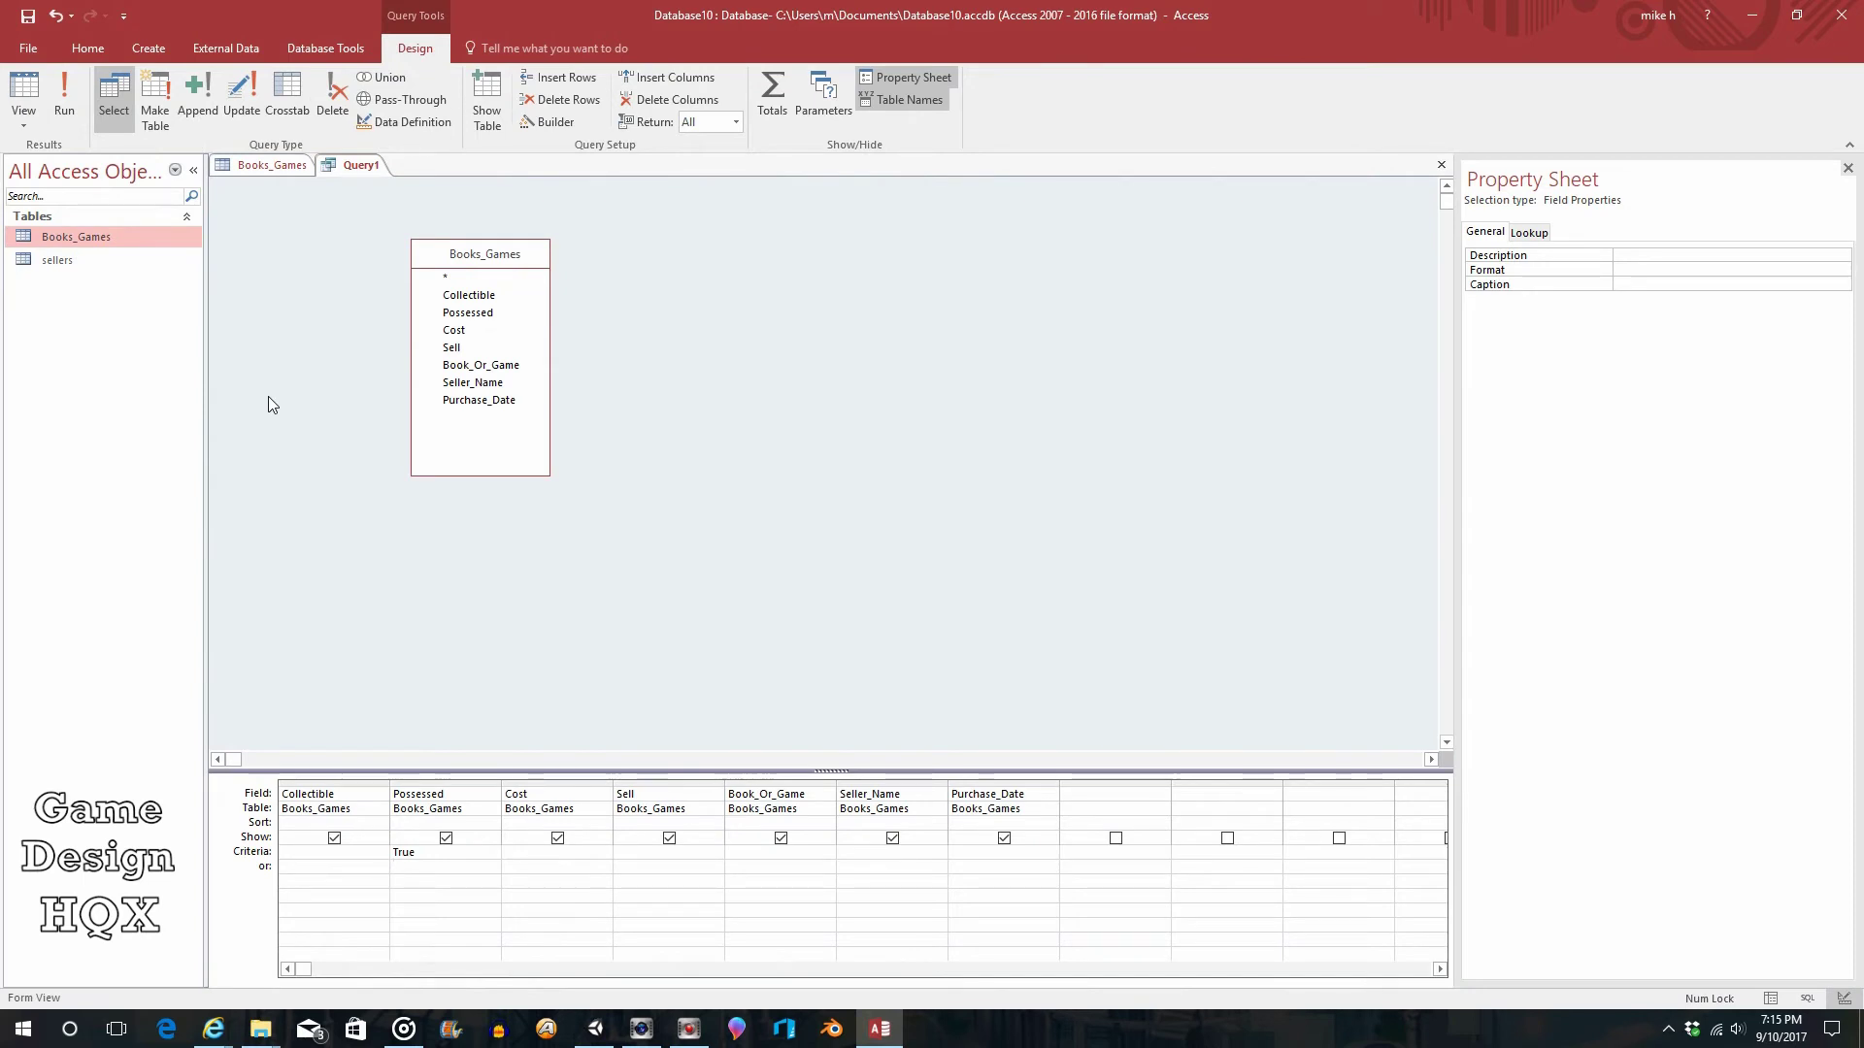
double_click(428, 852)
type("False")
left_click(60, 94)
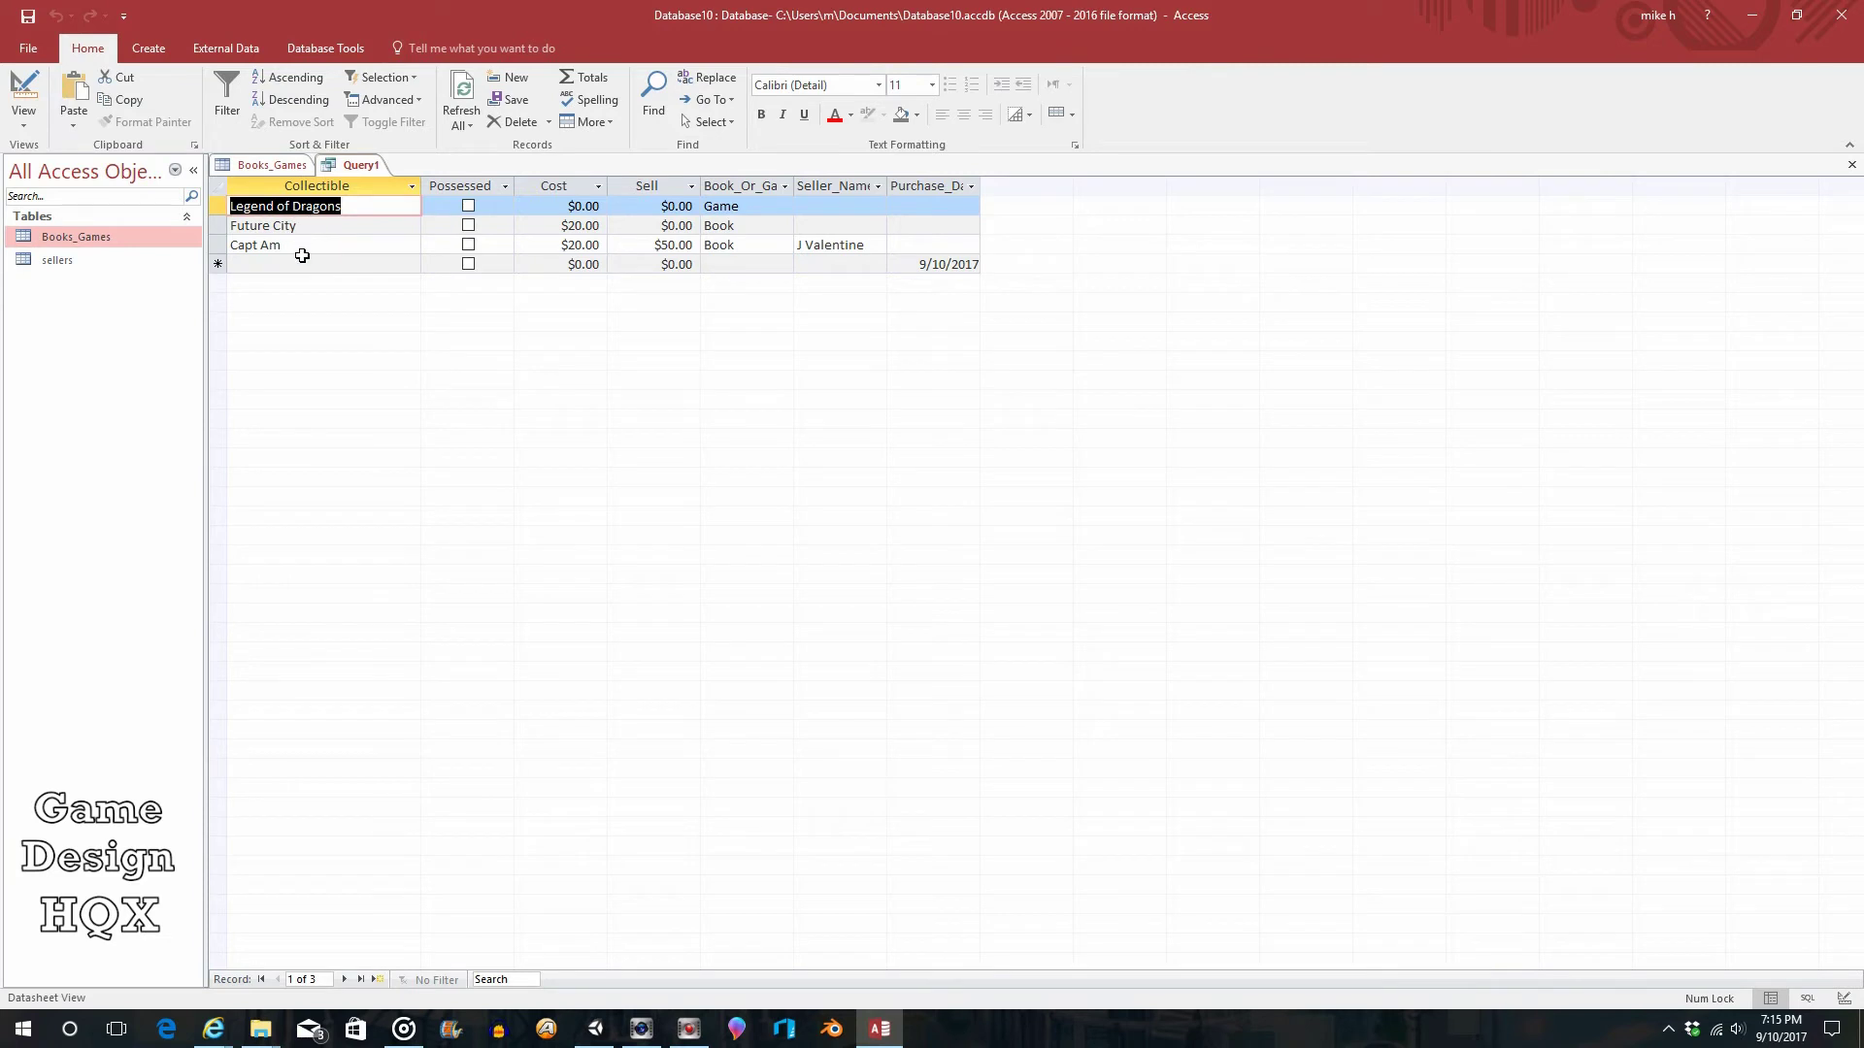
left_click(273, 165)
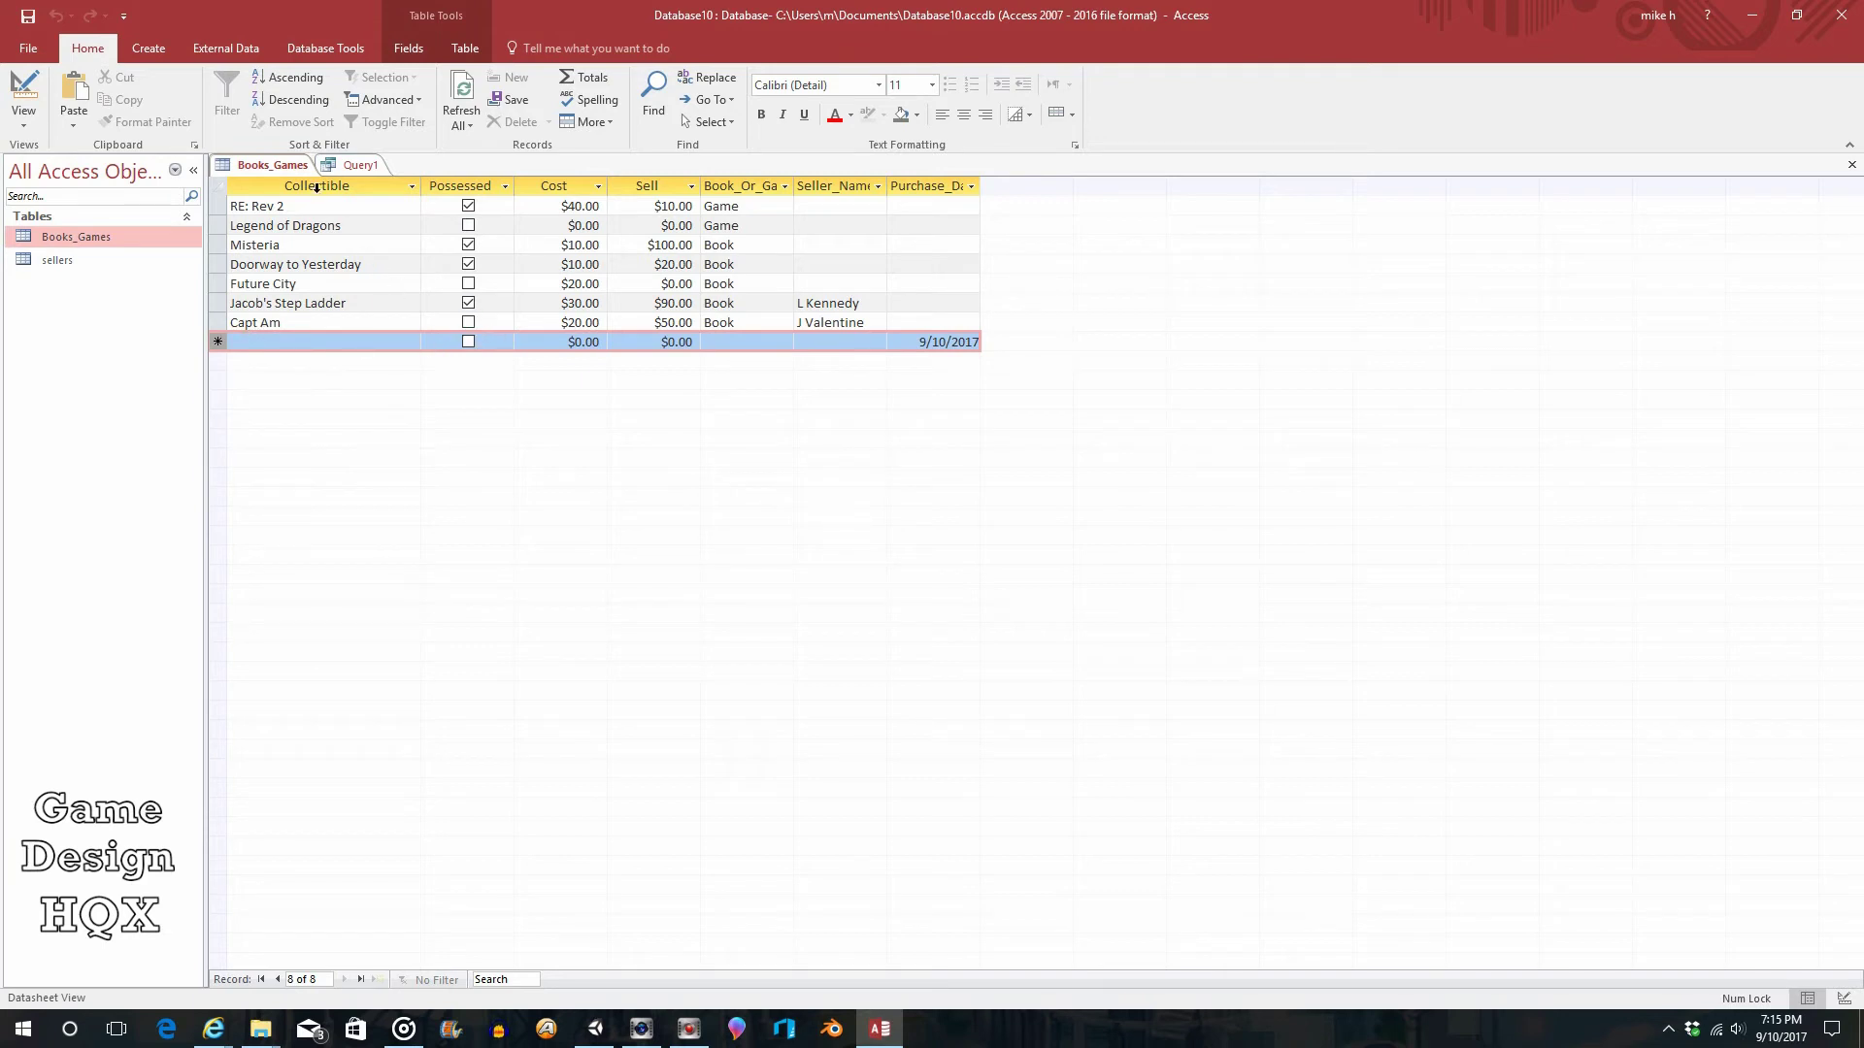
left_click(361, 167)
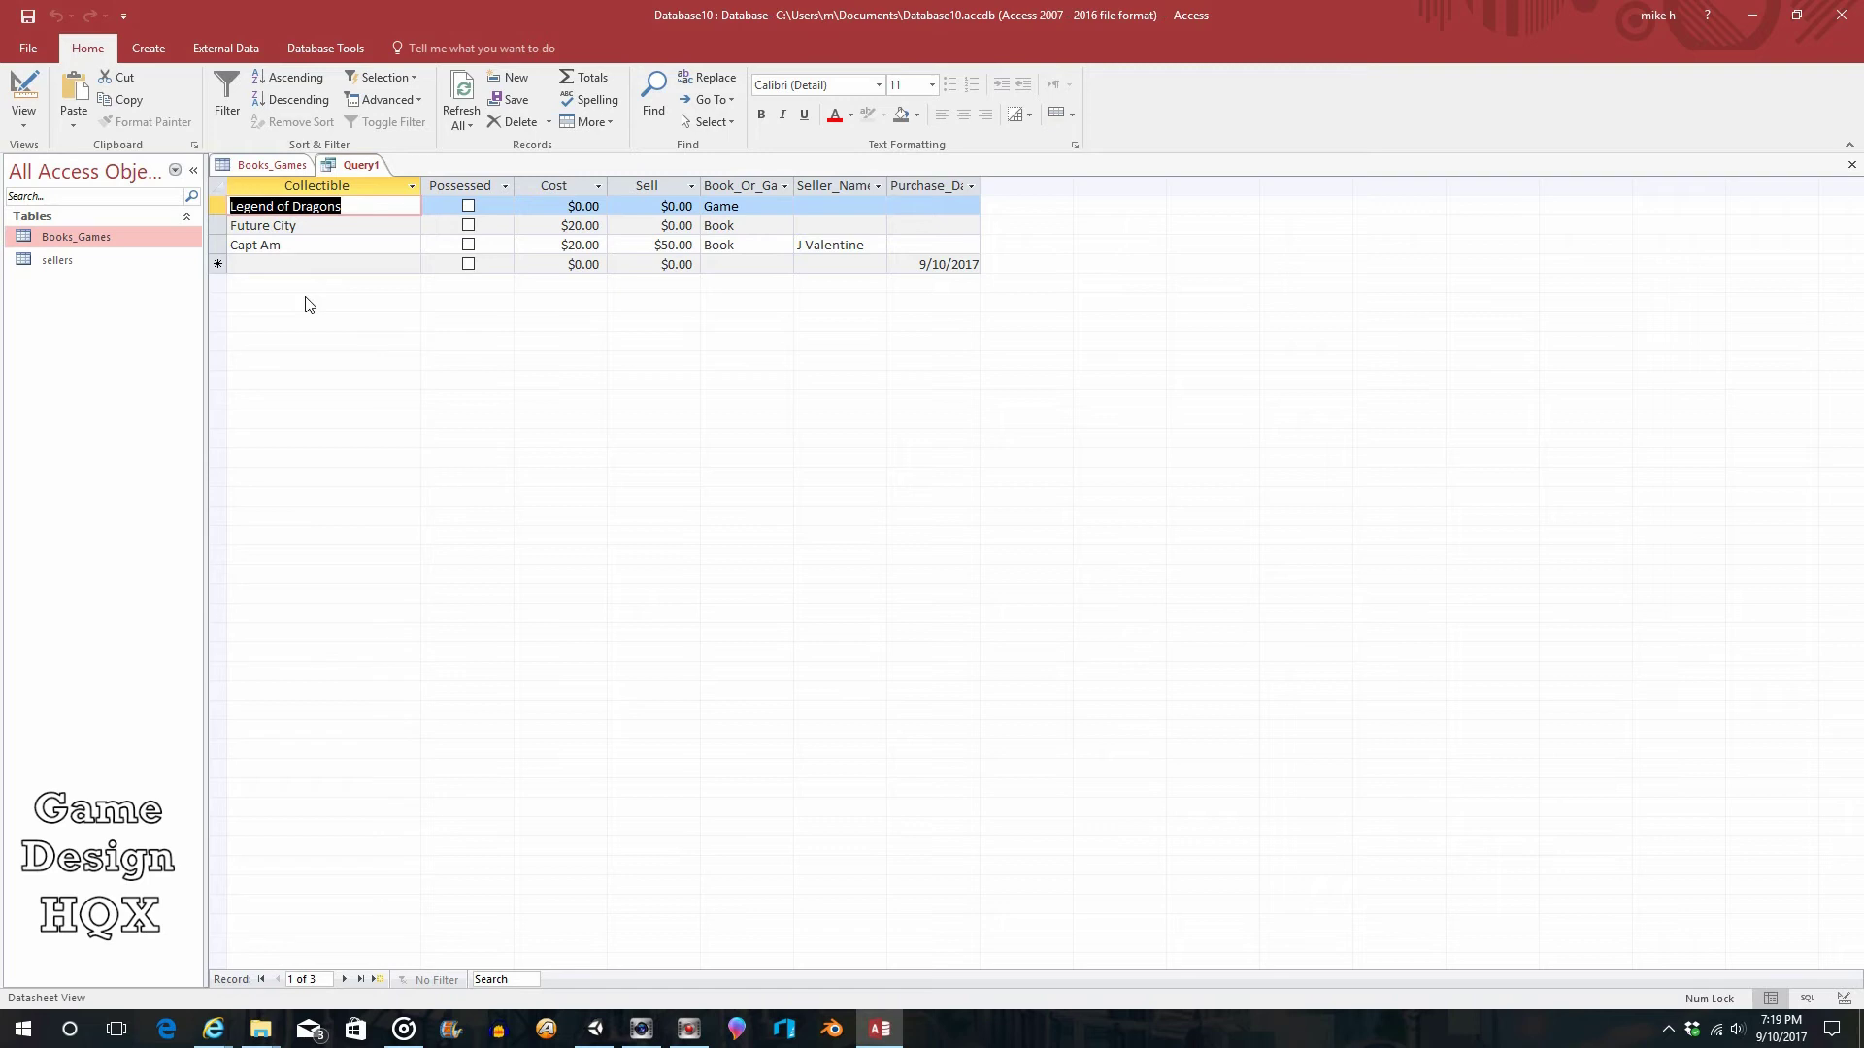
Save Query1 under the name qry_Possessed_Status.
left_click(28, 21)
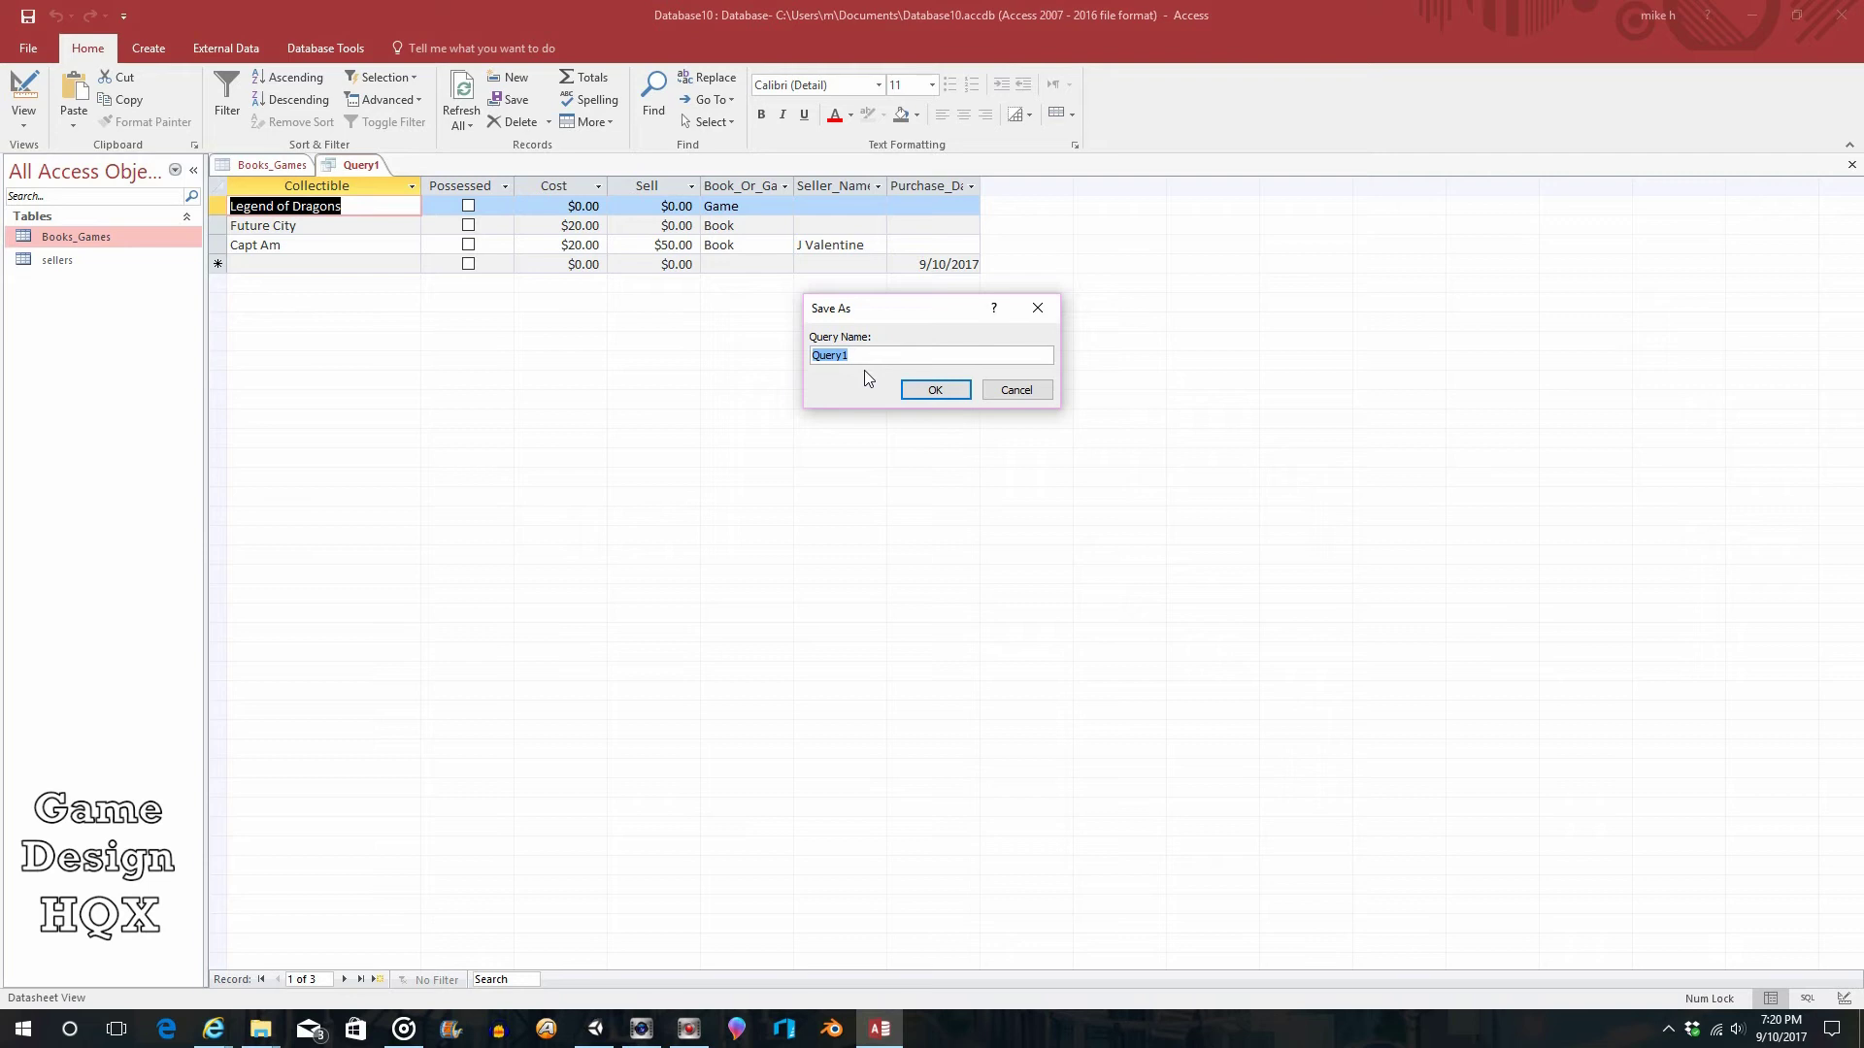
type("qry")
type("ss")
type("ed_Status")
left_click(879, 360)
left_click(934, 389)
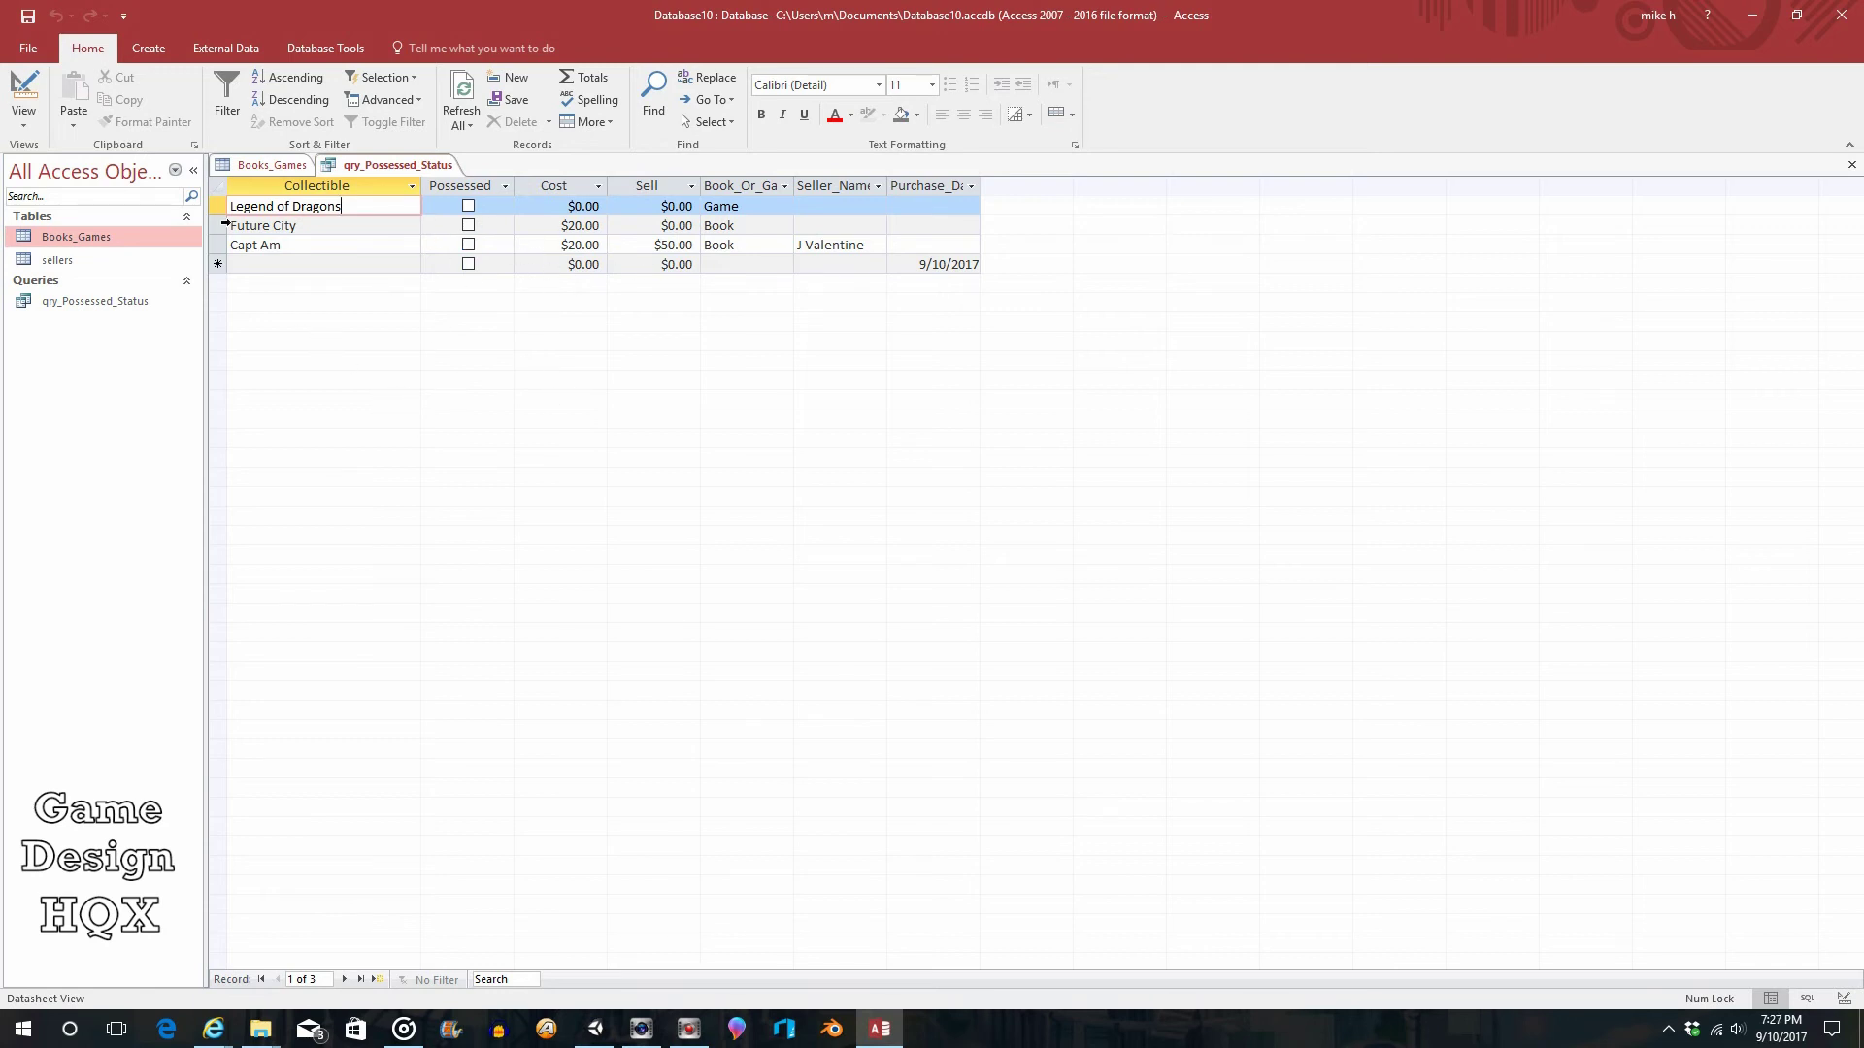
Select all three records in the qry_Possessed_Status datasheet.
left_click(215, 187)
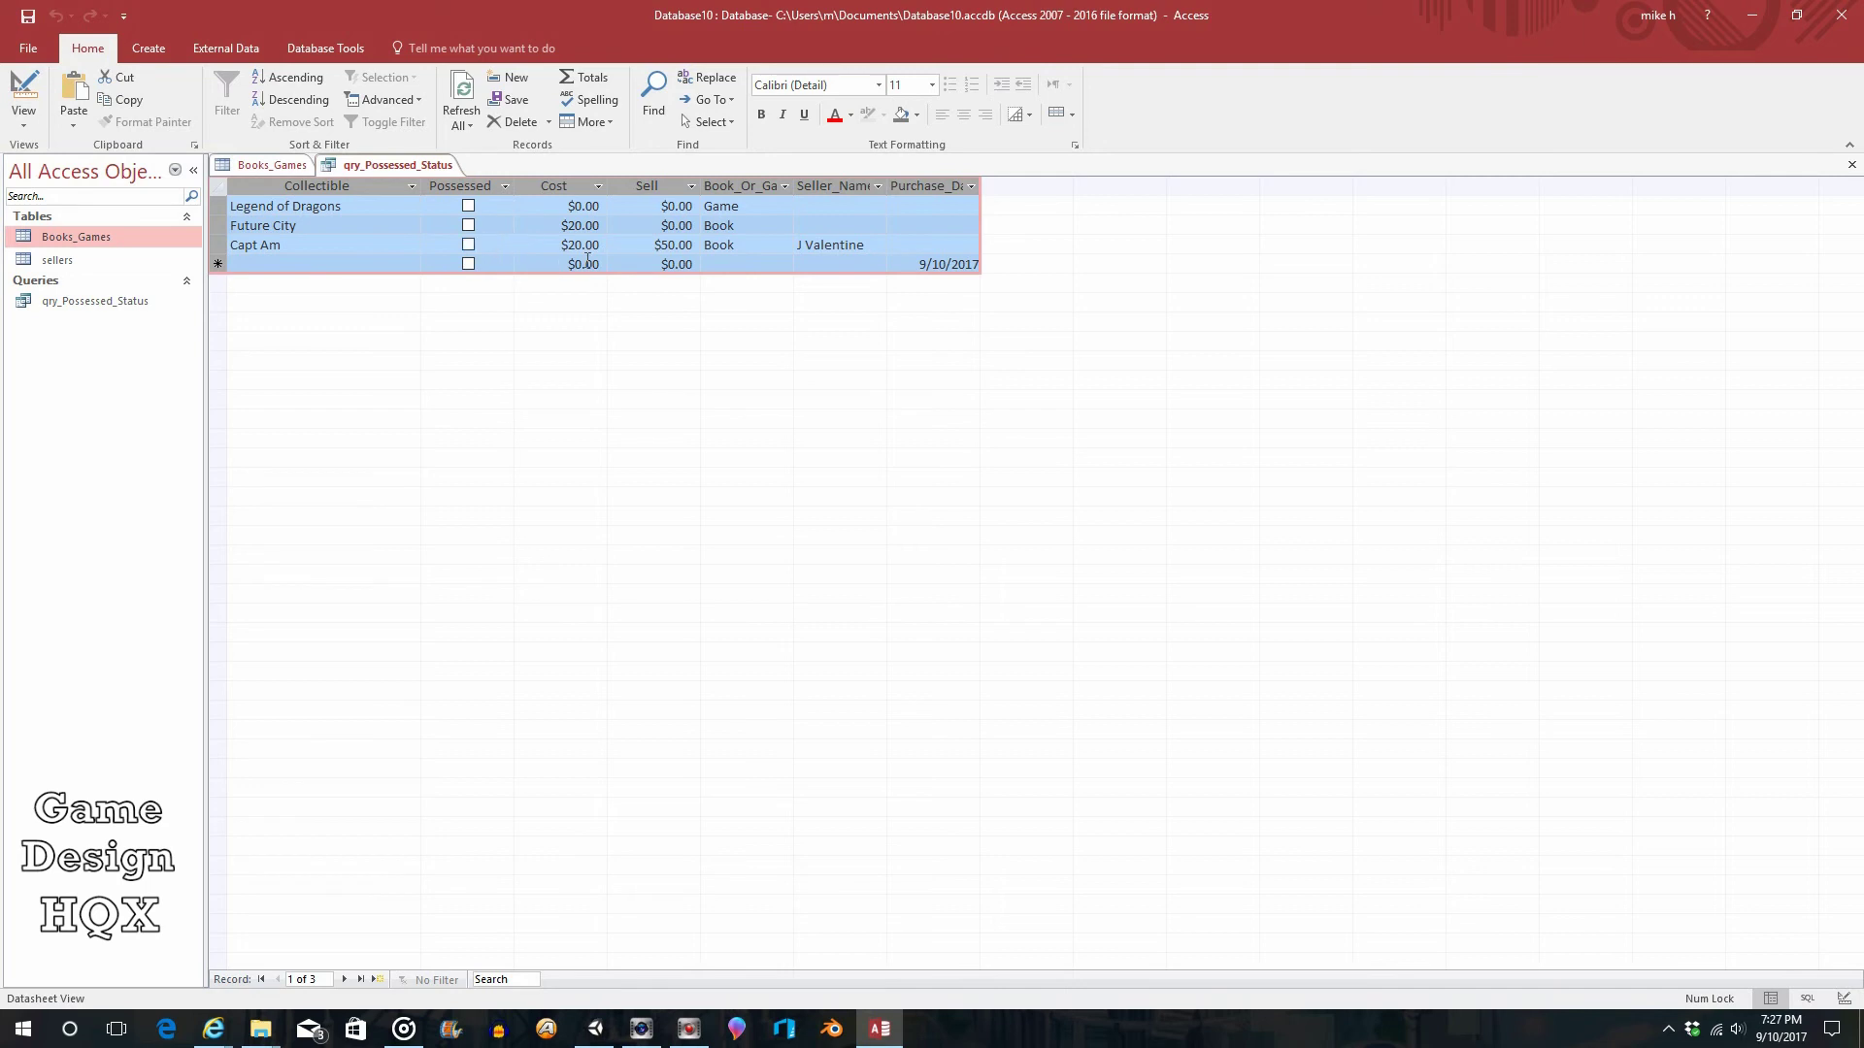
Export qry_Possessed_Status to Excel with formatting and layout, without saving the export steps.
right_click(94, 303)
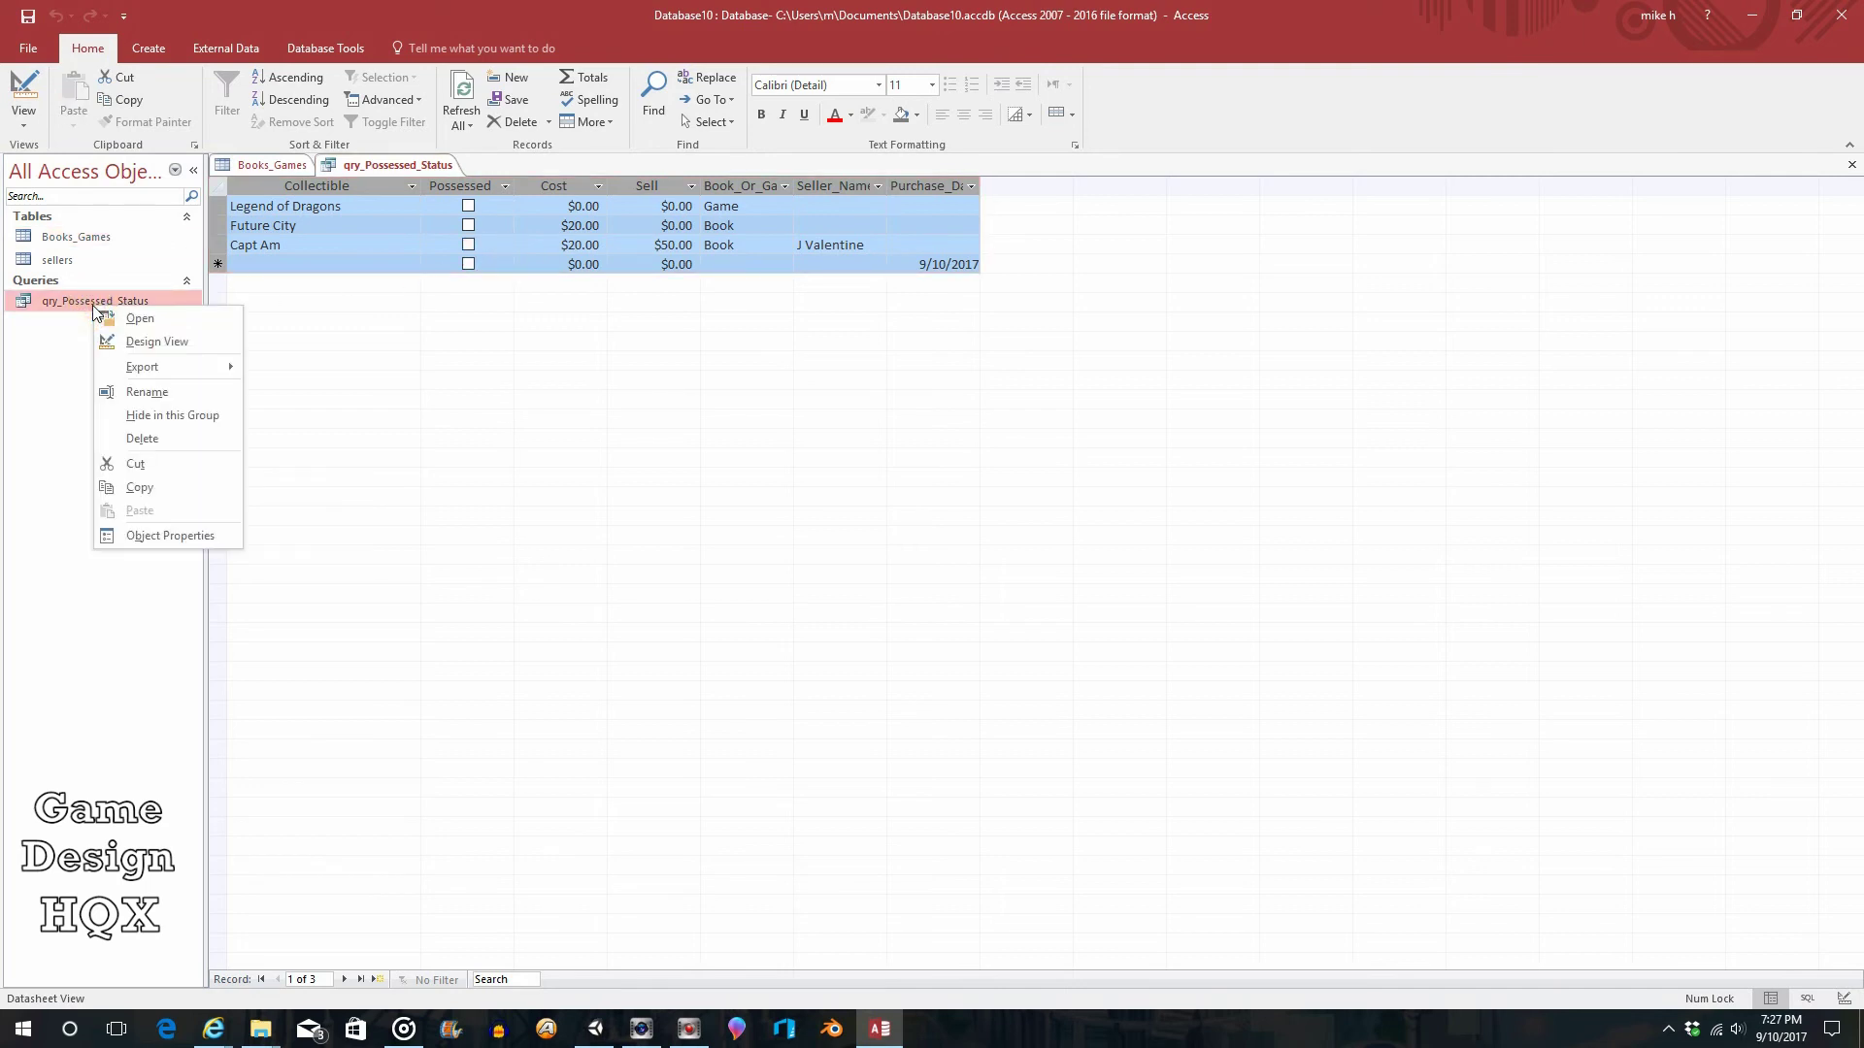
mouse_move(226, 370)
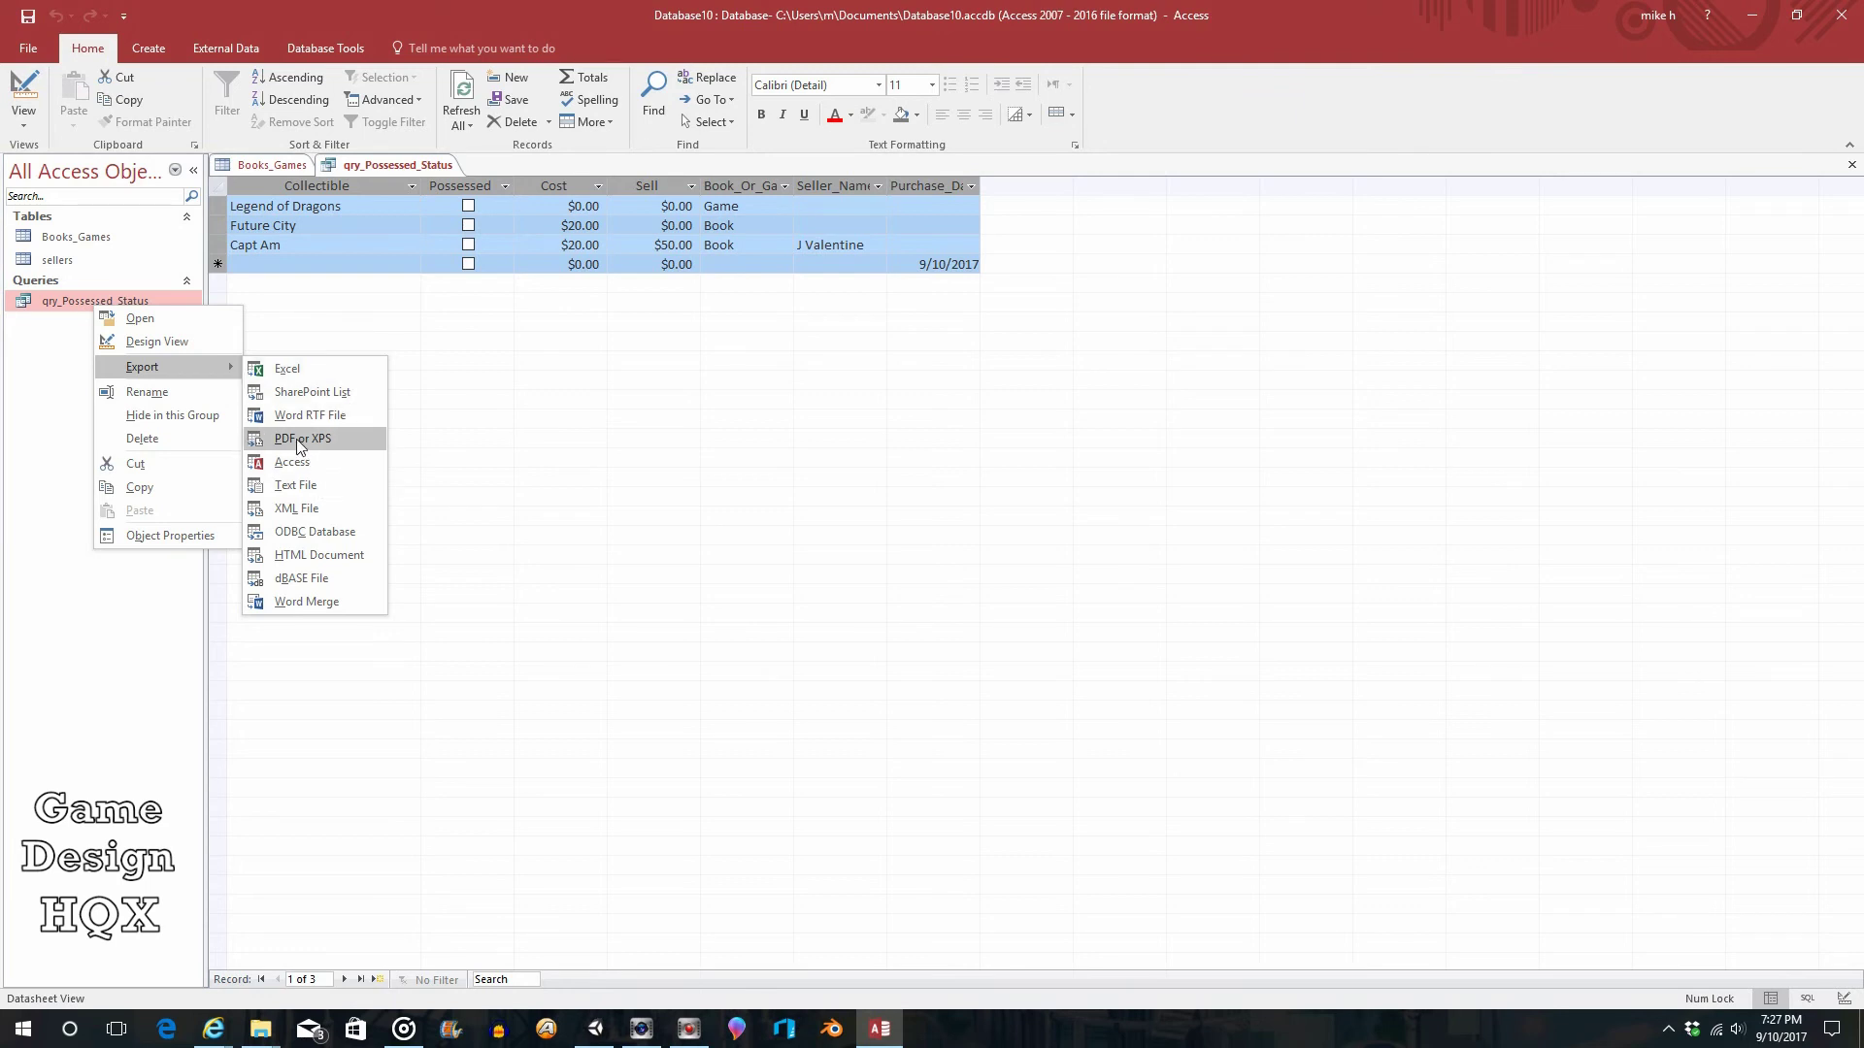
left_click(303, 375)
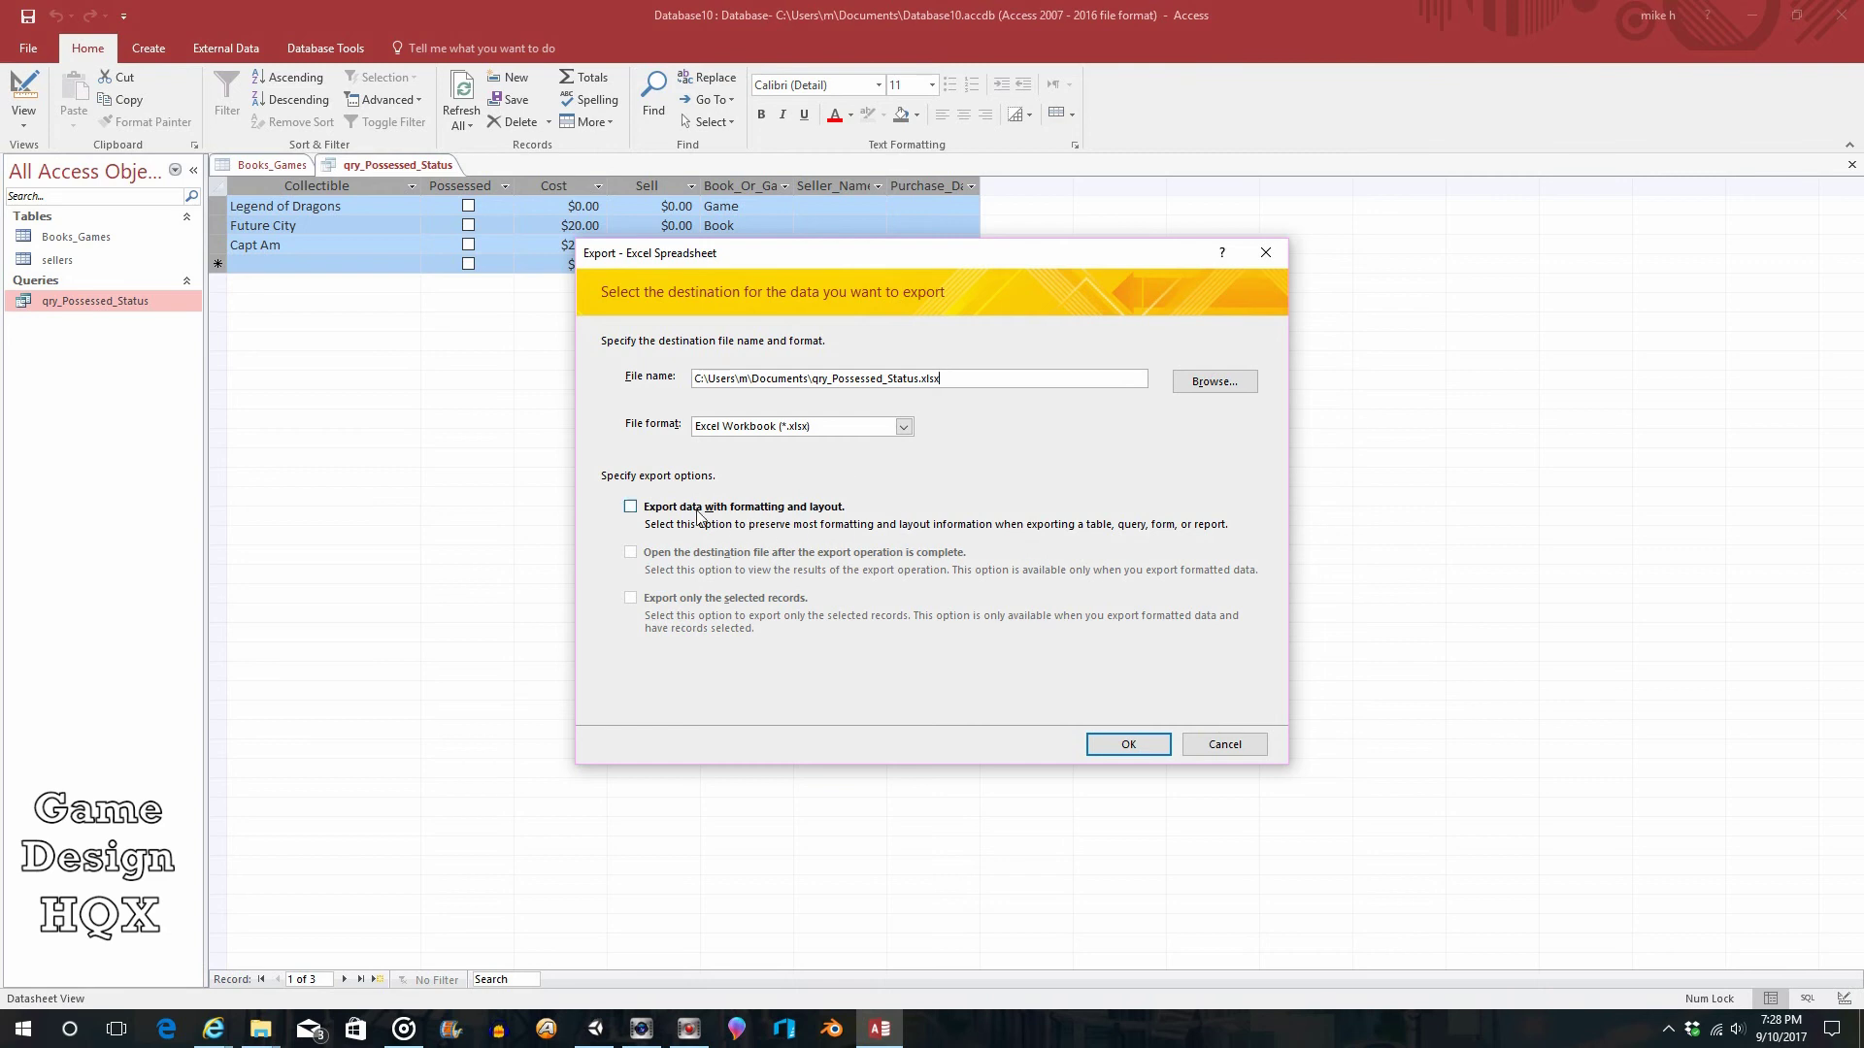
left_click(636, 512)
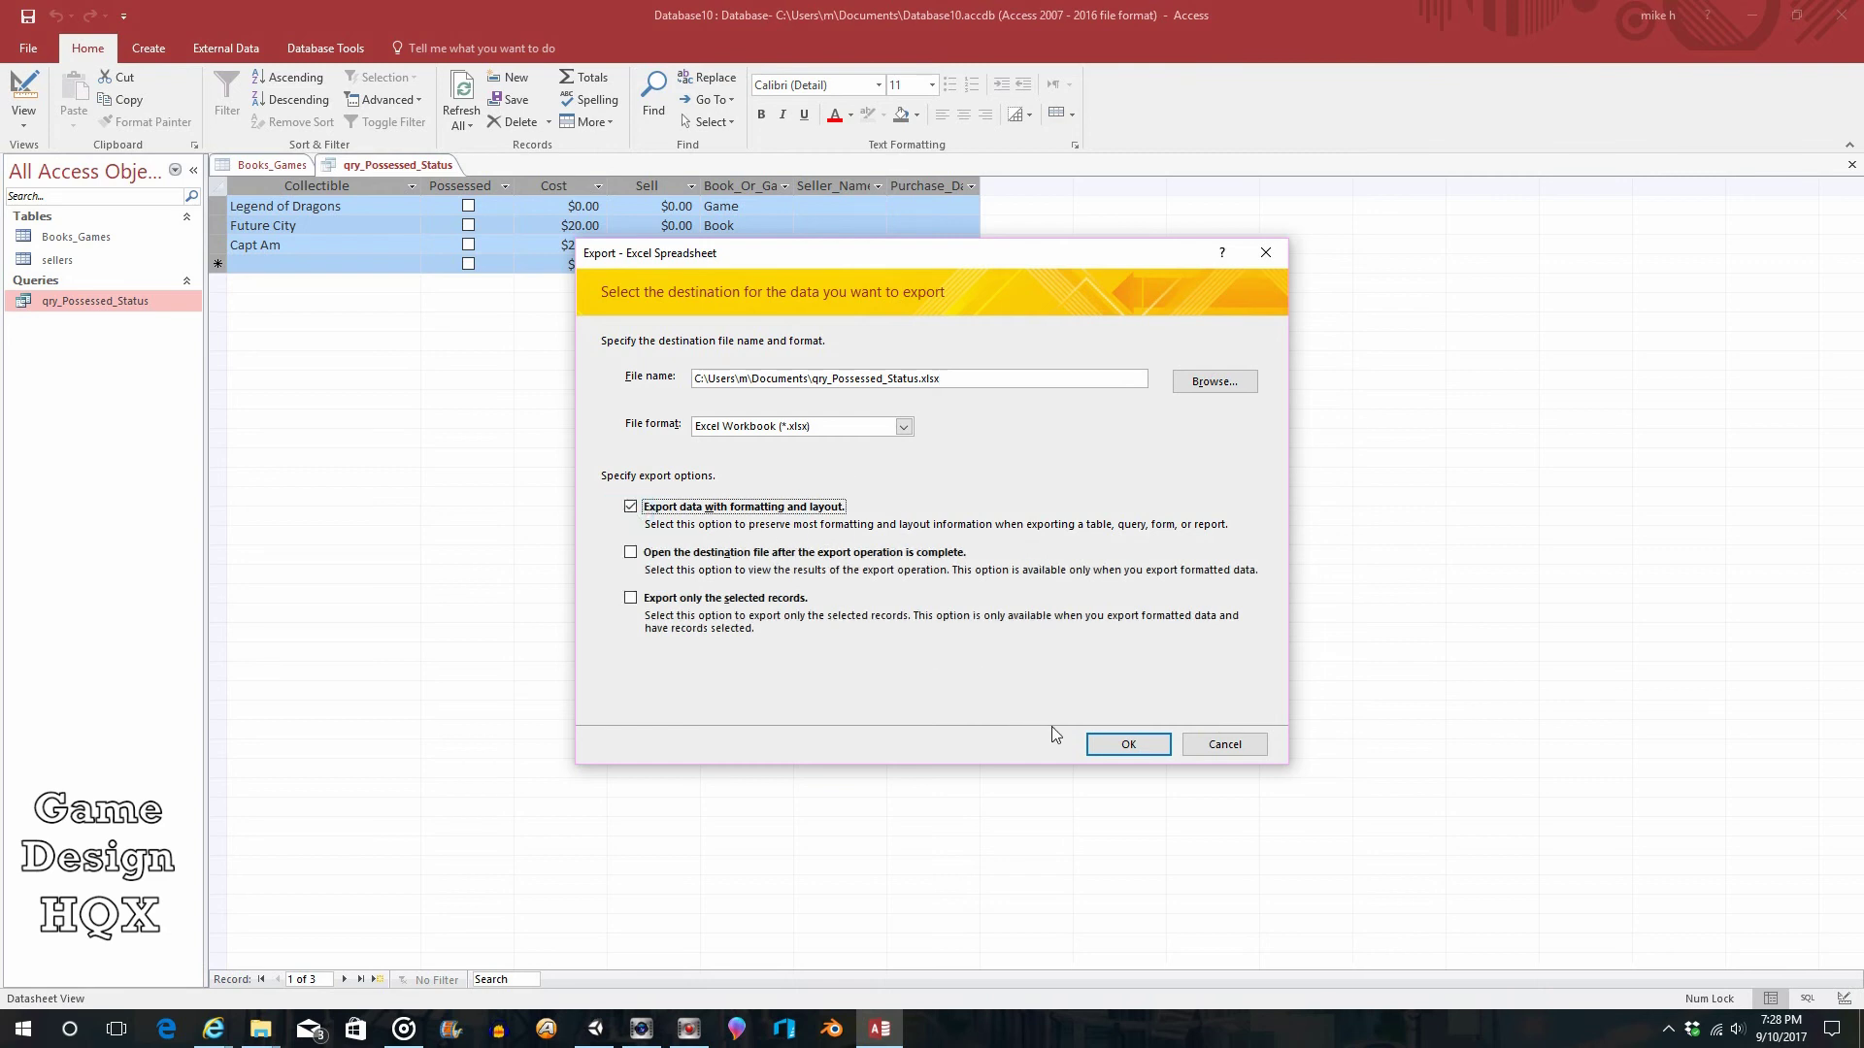
left_click(1115, 748)
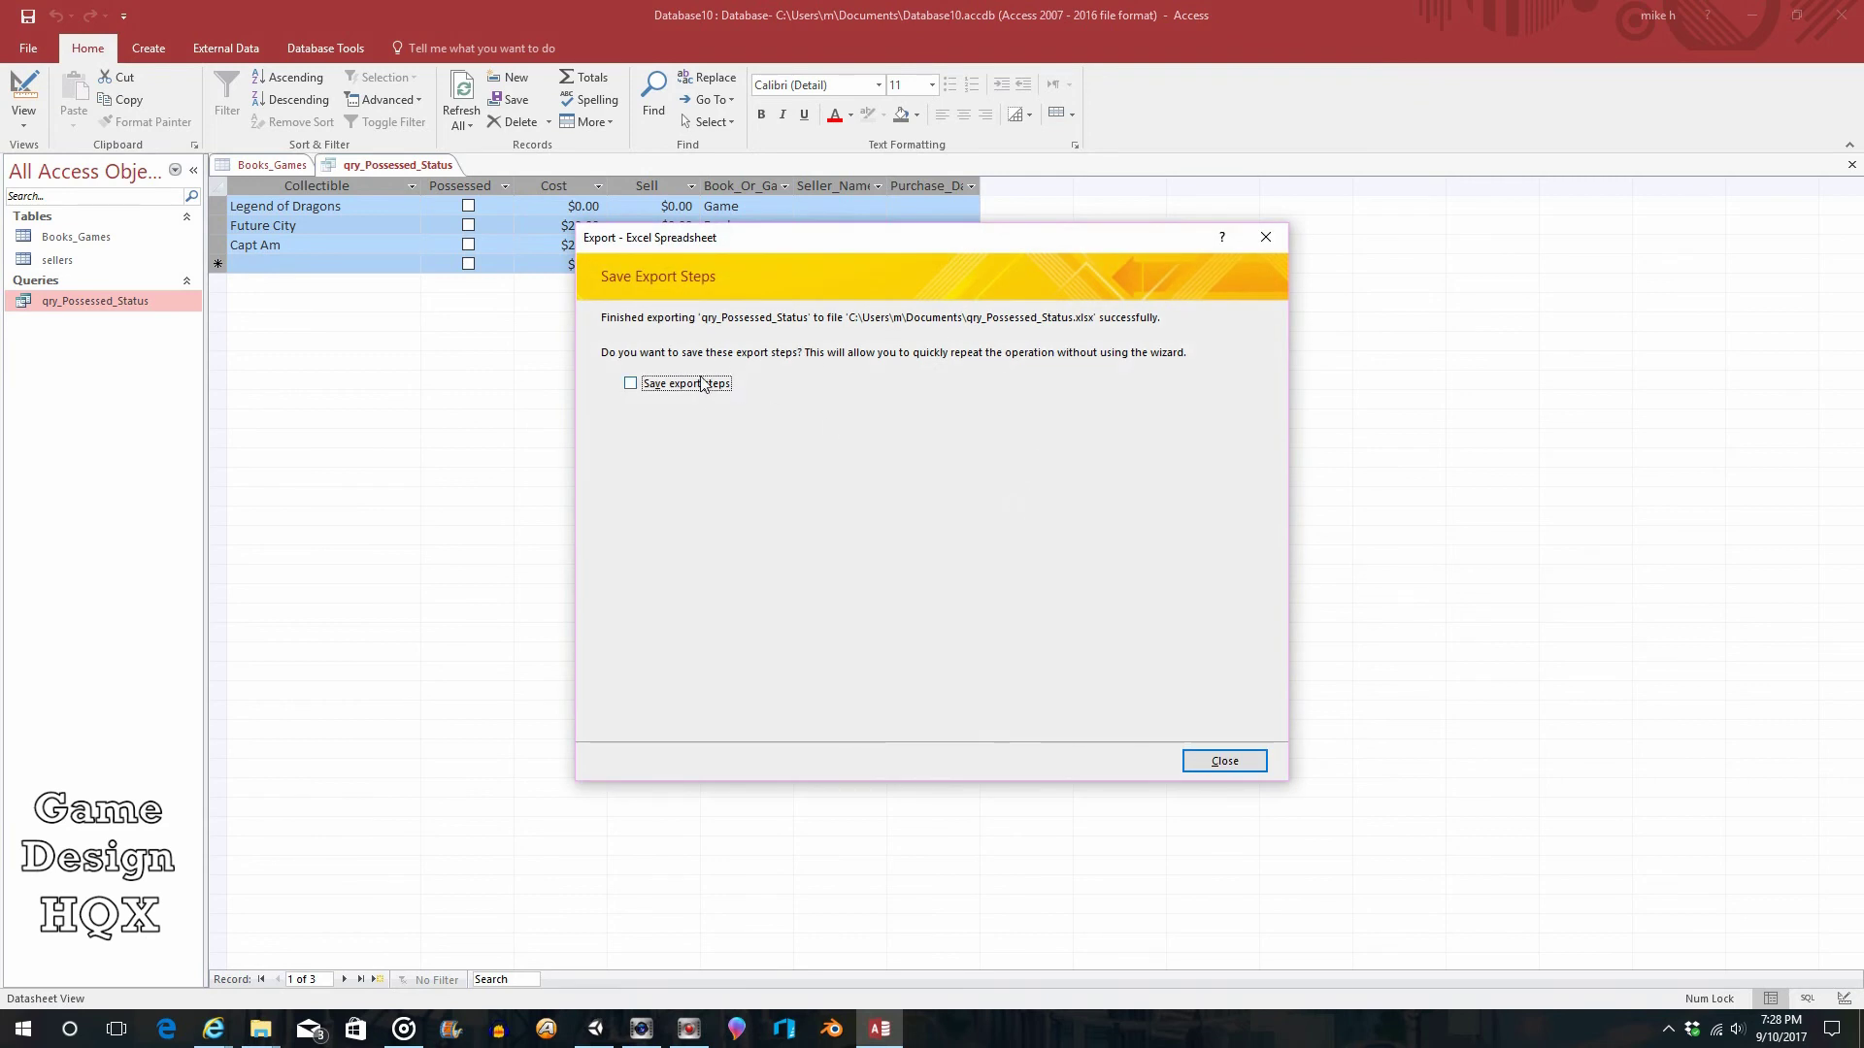
left_click(1224, 760)
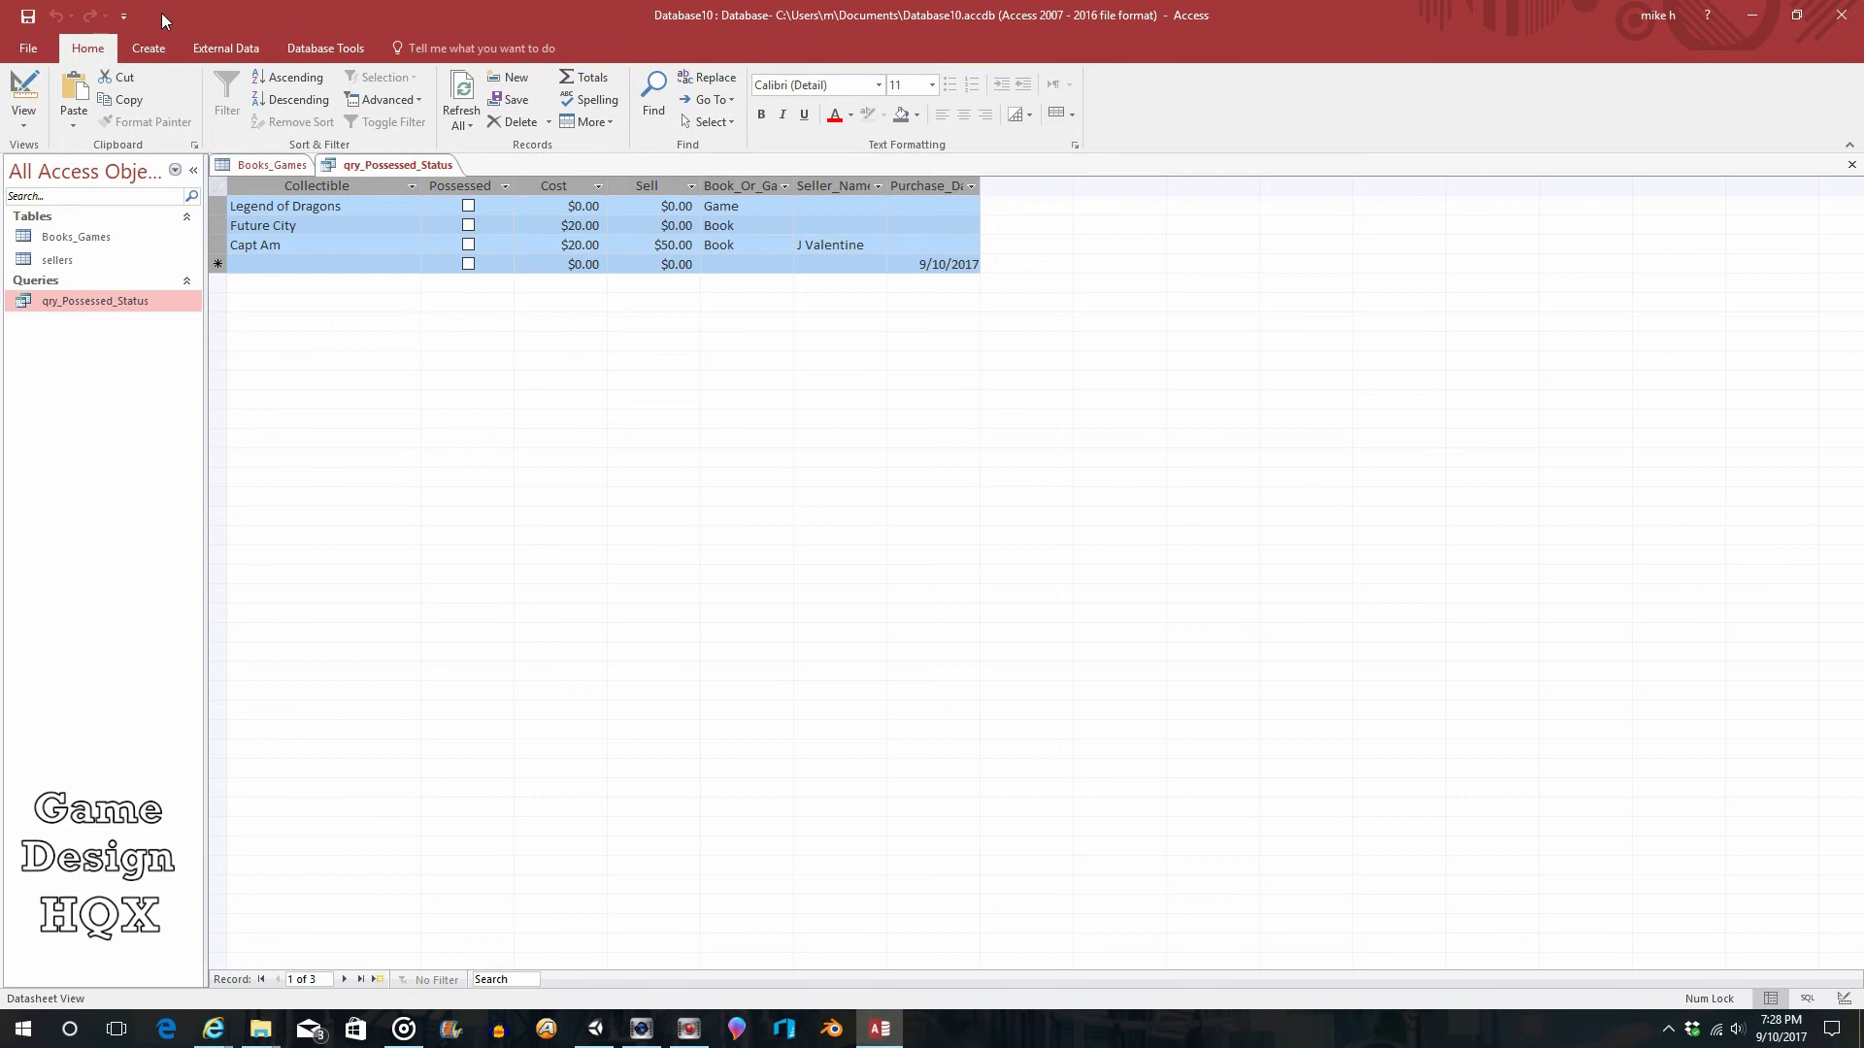
In Design View, convert the query to Make Table with new table name 'Currently_Owned' in Current Database.
left_click(23, 123)
left_click(39, 251)
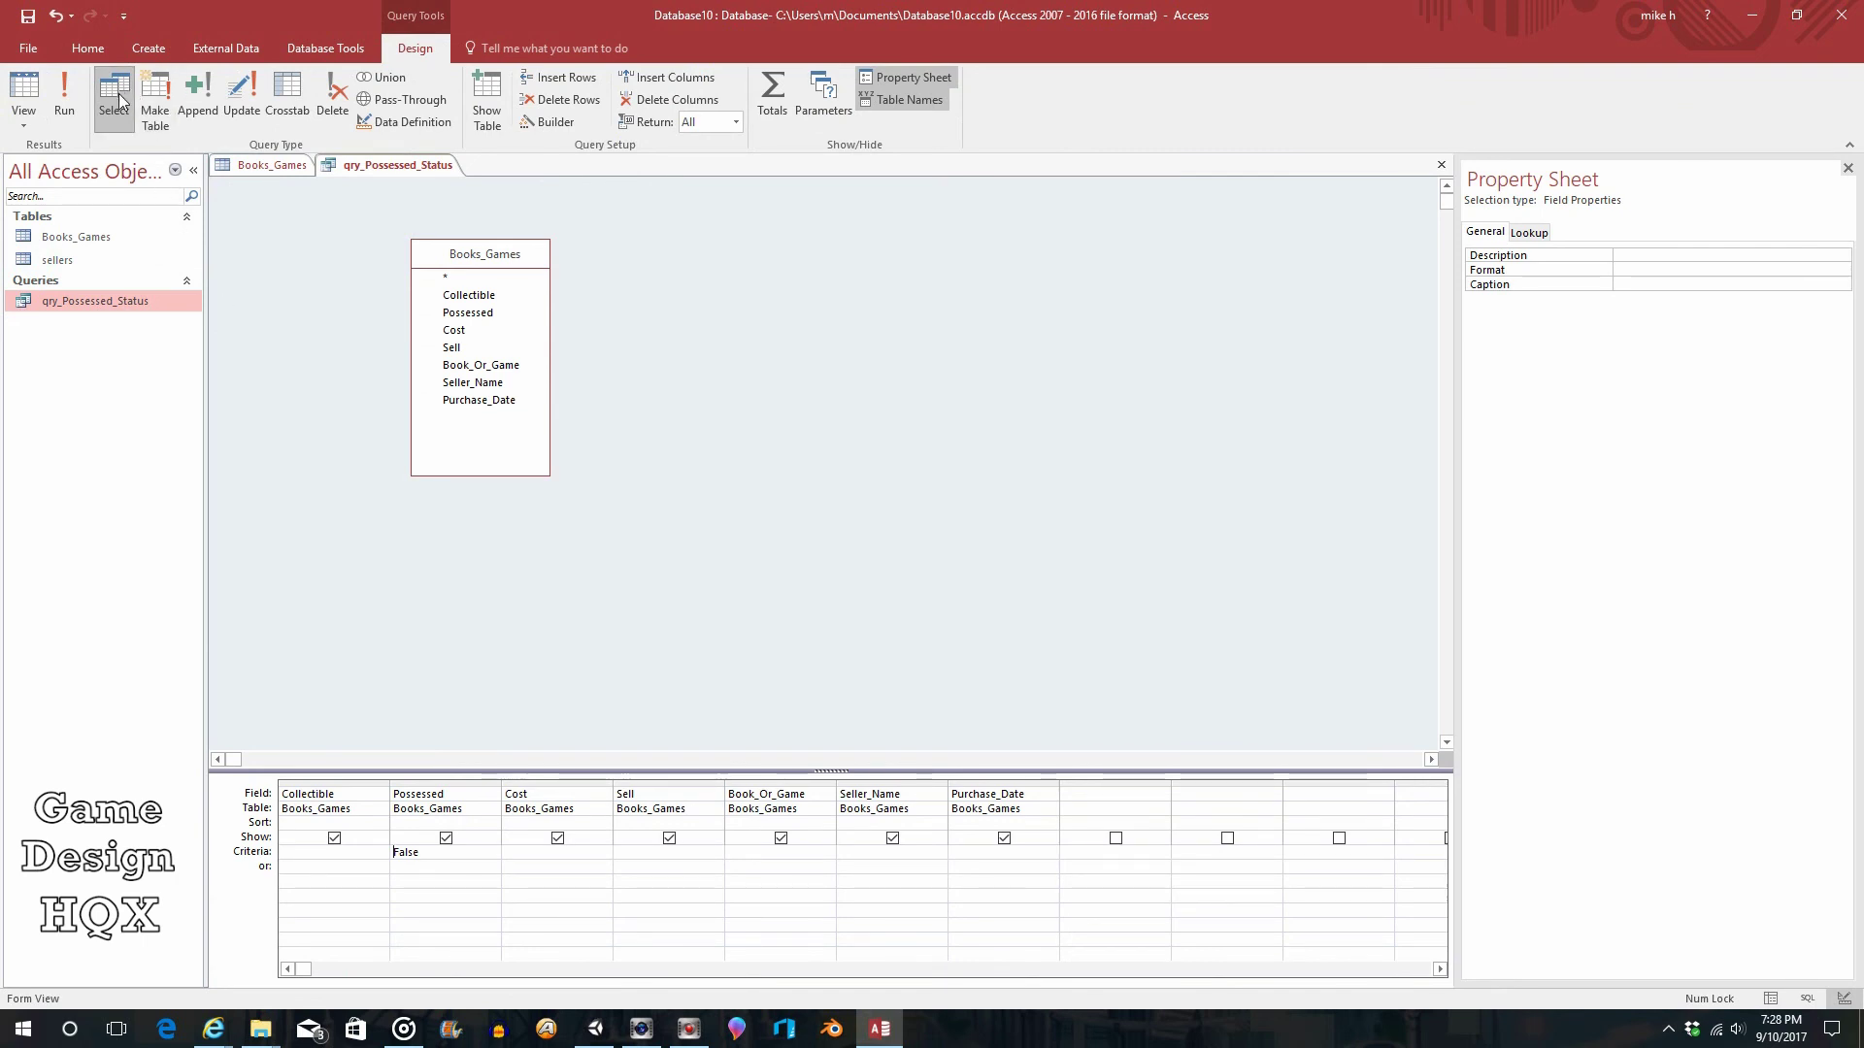
left_click(166, 90)
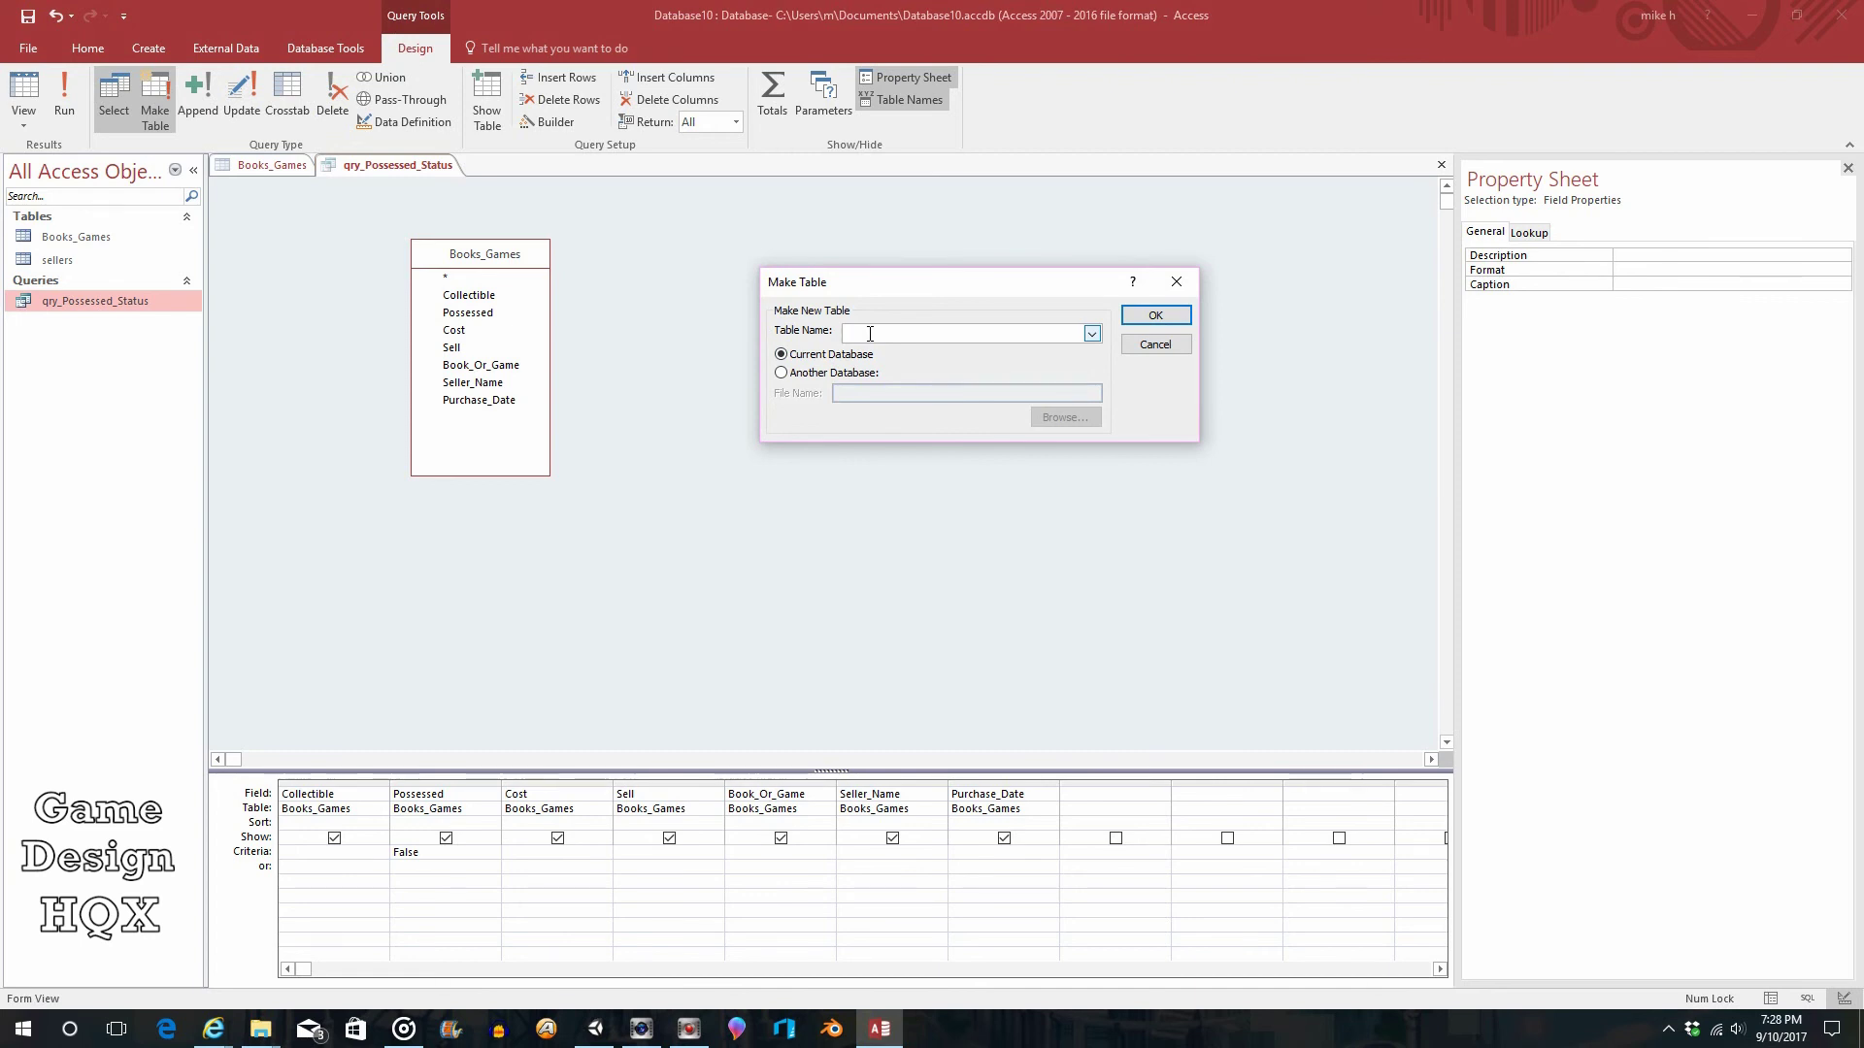
left_click(1092, 333)
left_click(959, 332)
type("Currently_Owned")
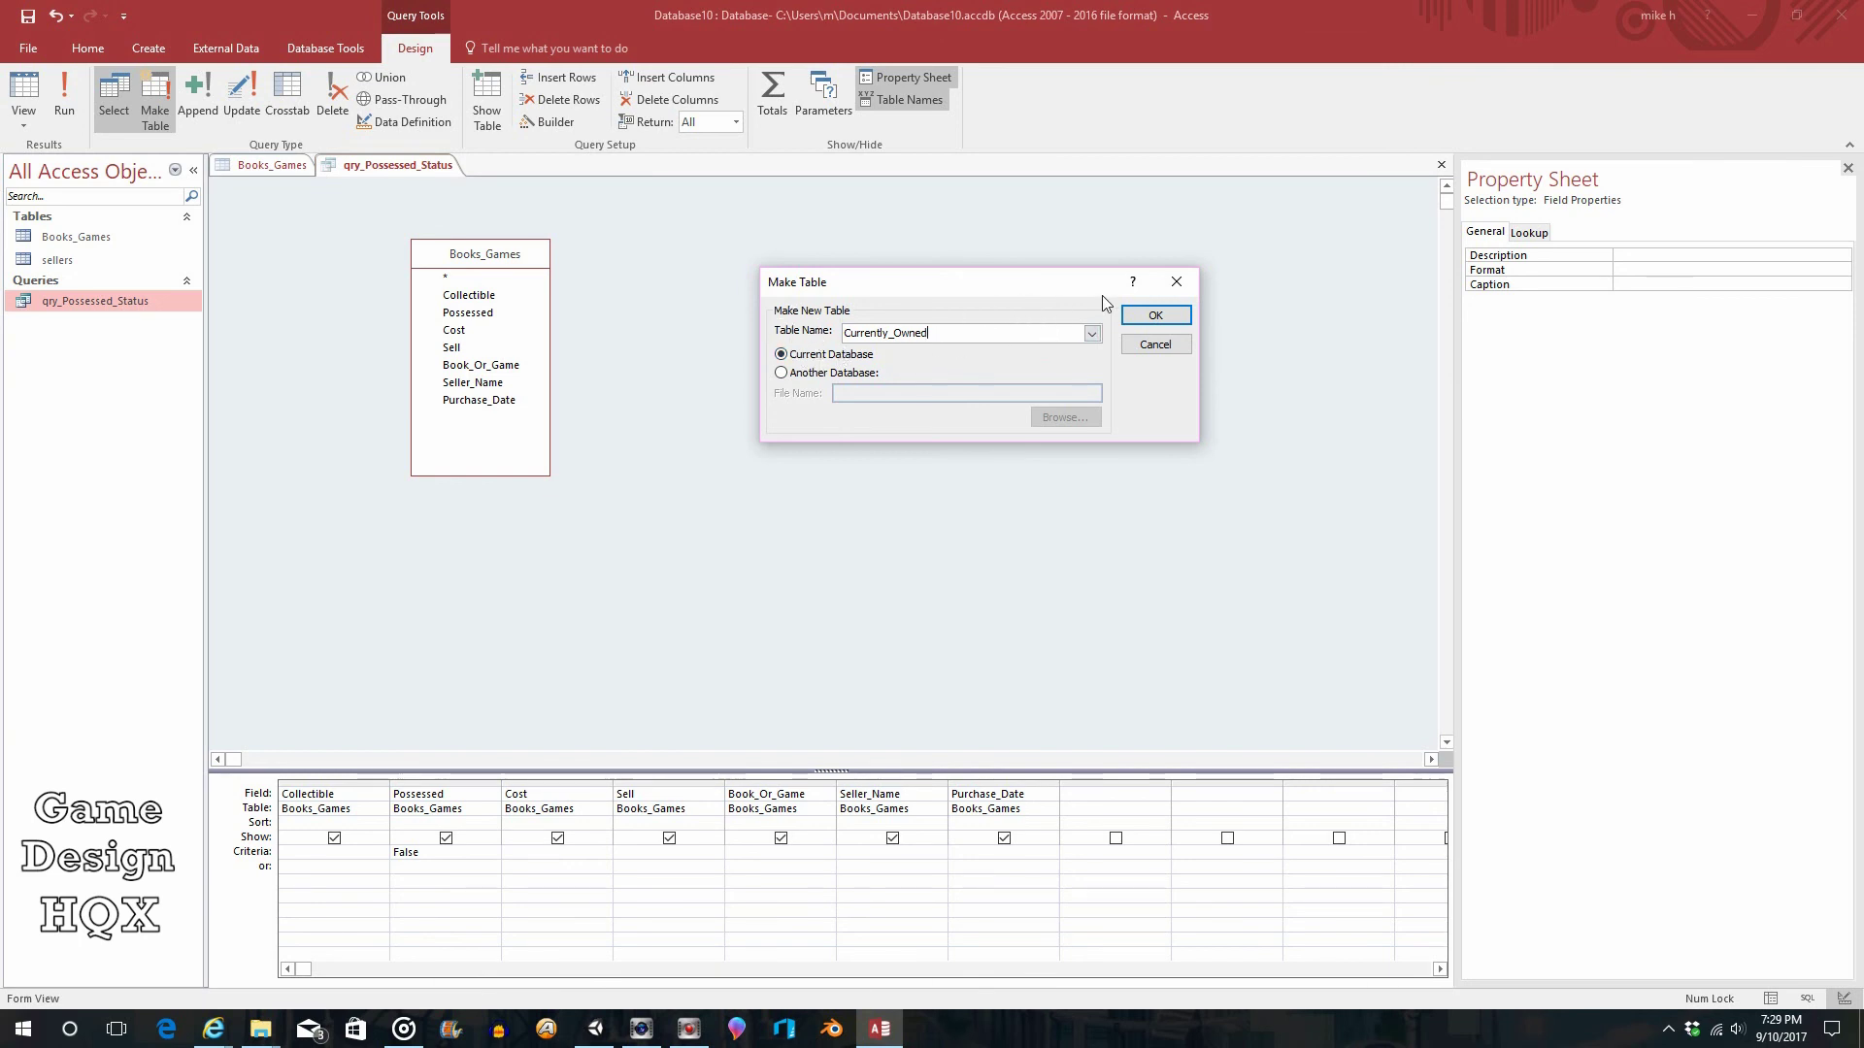
left_click(1155, 316)
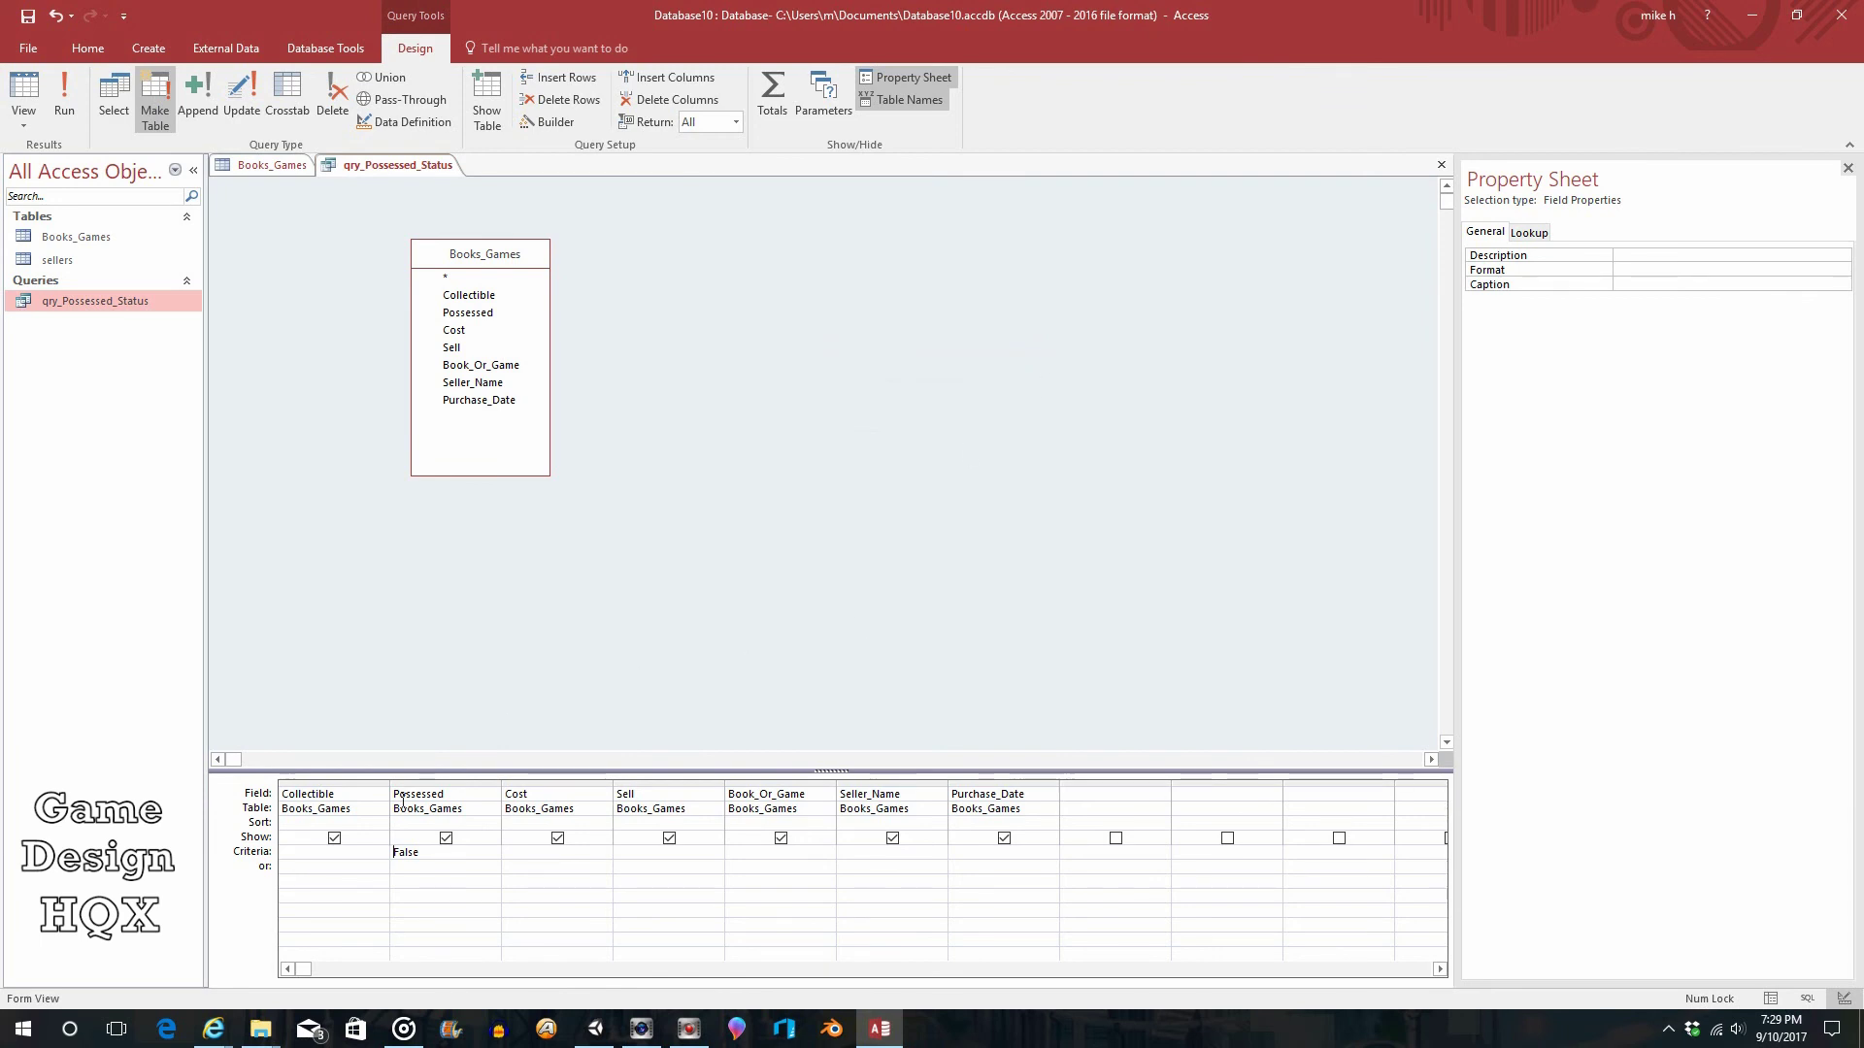
Change the Possessed criterion from False to True, then run the query, confirming 4 rows pasted.
double_click(448, 852)
type("Tr")
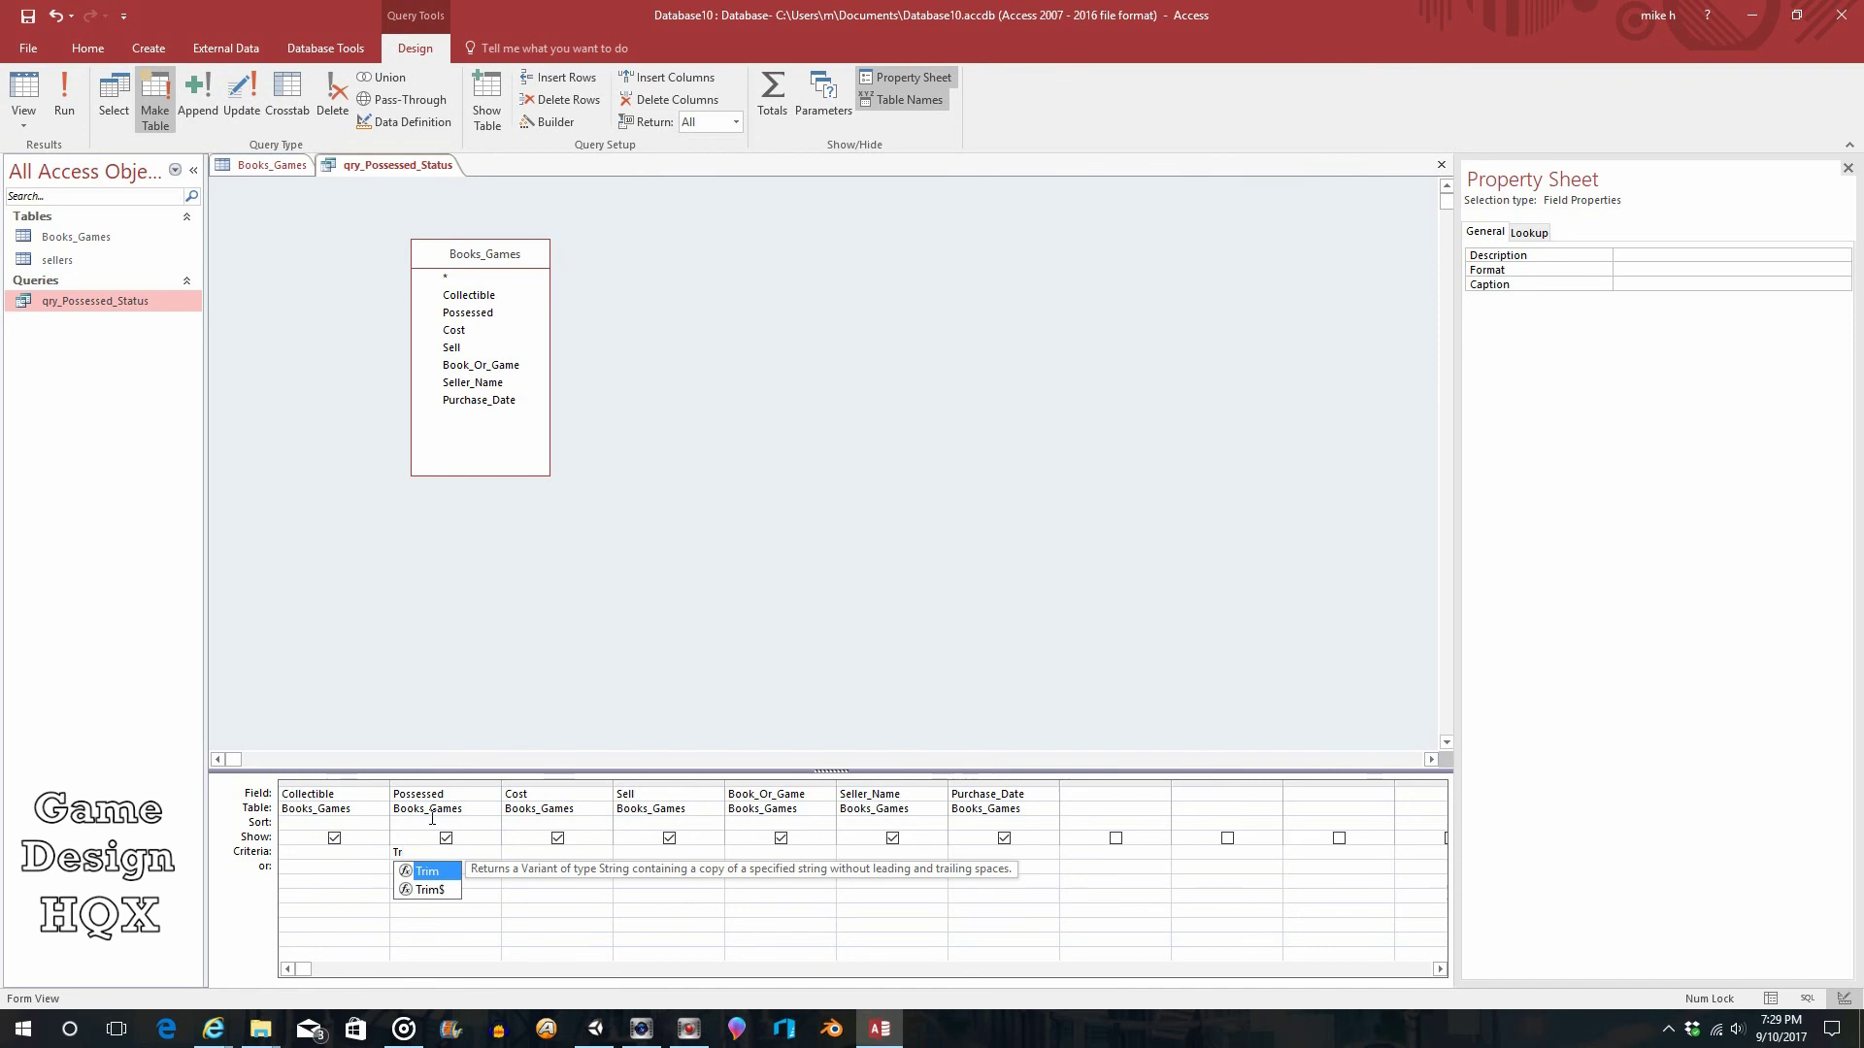
type("ue")
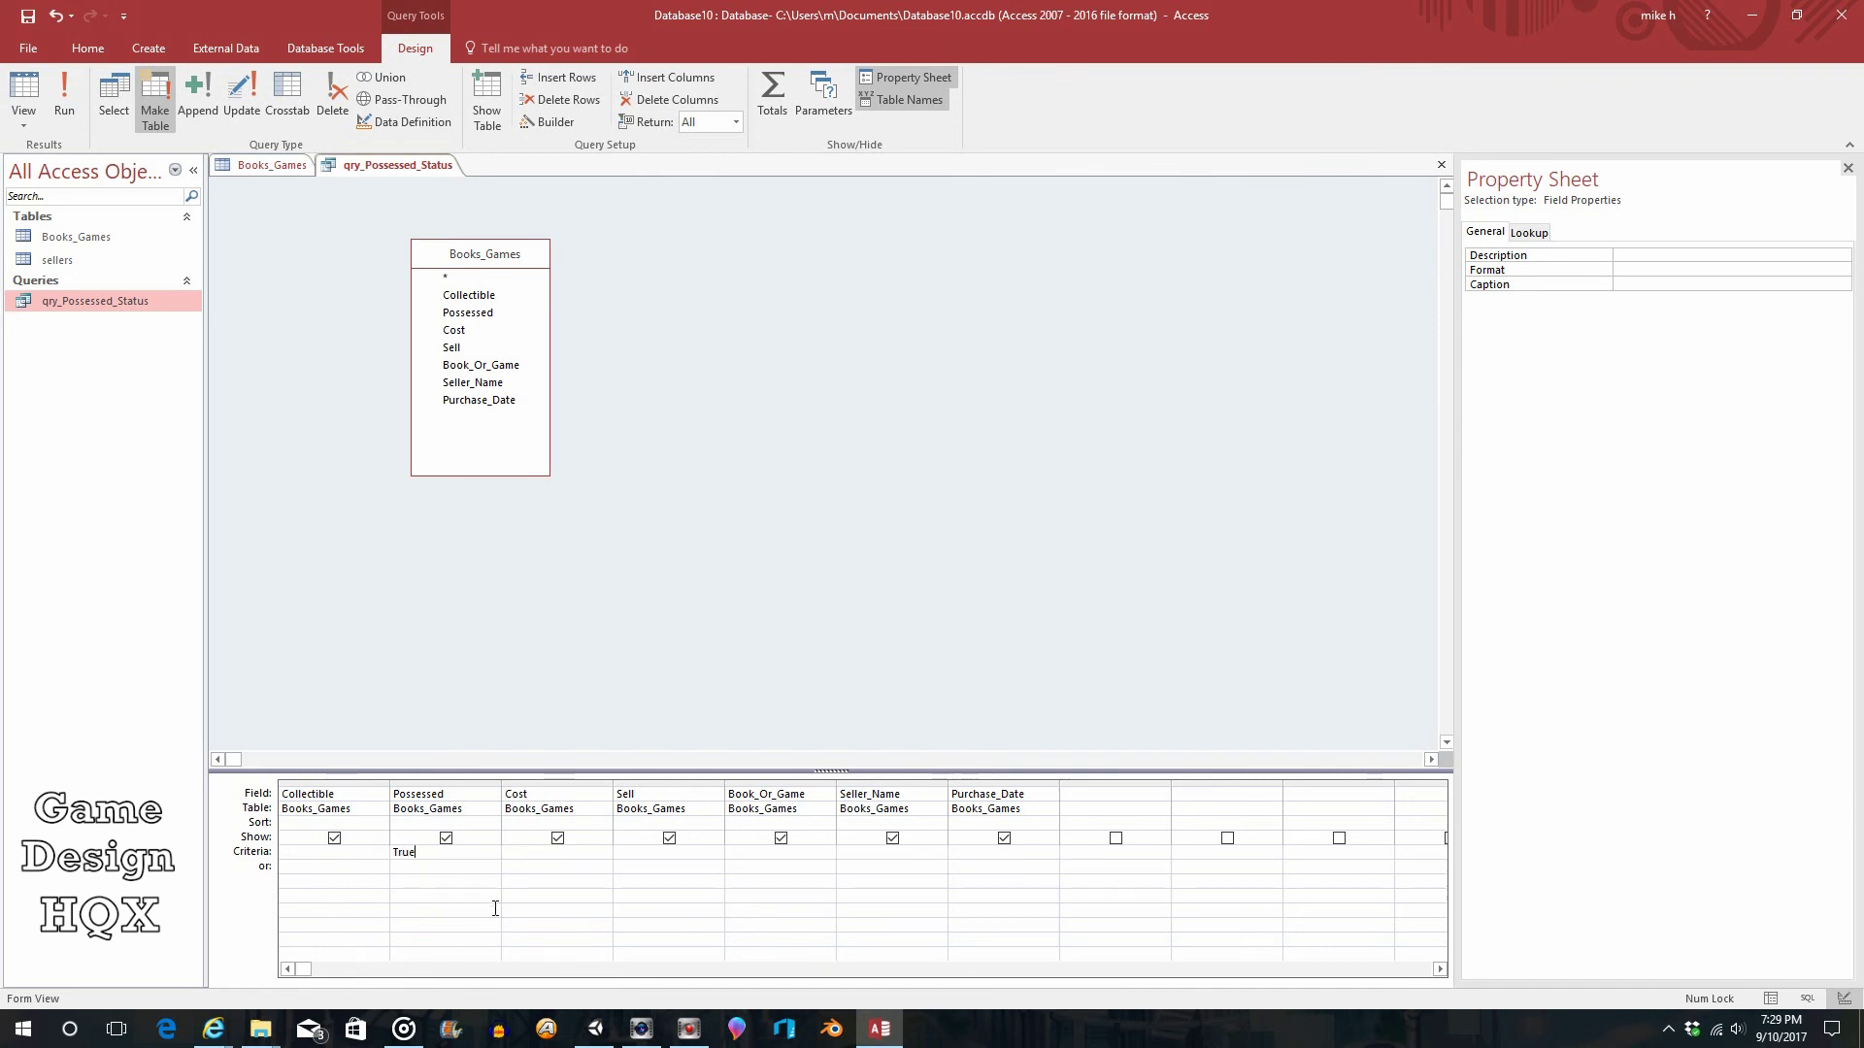
left_click(484, 867)
left_click(64, 98)
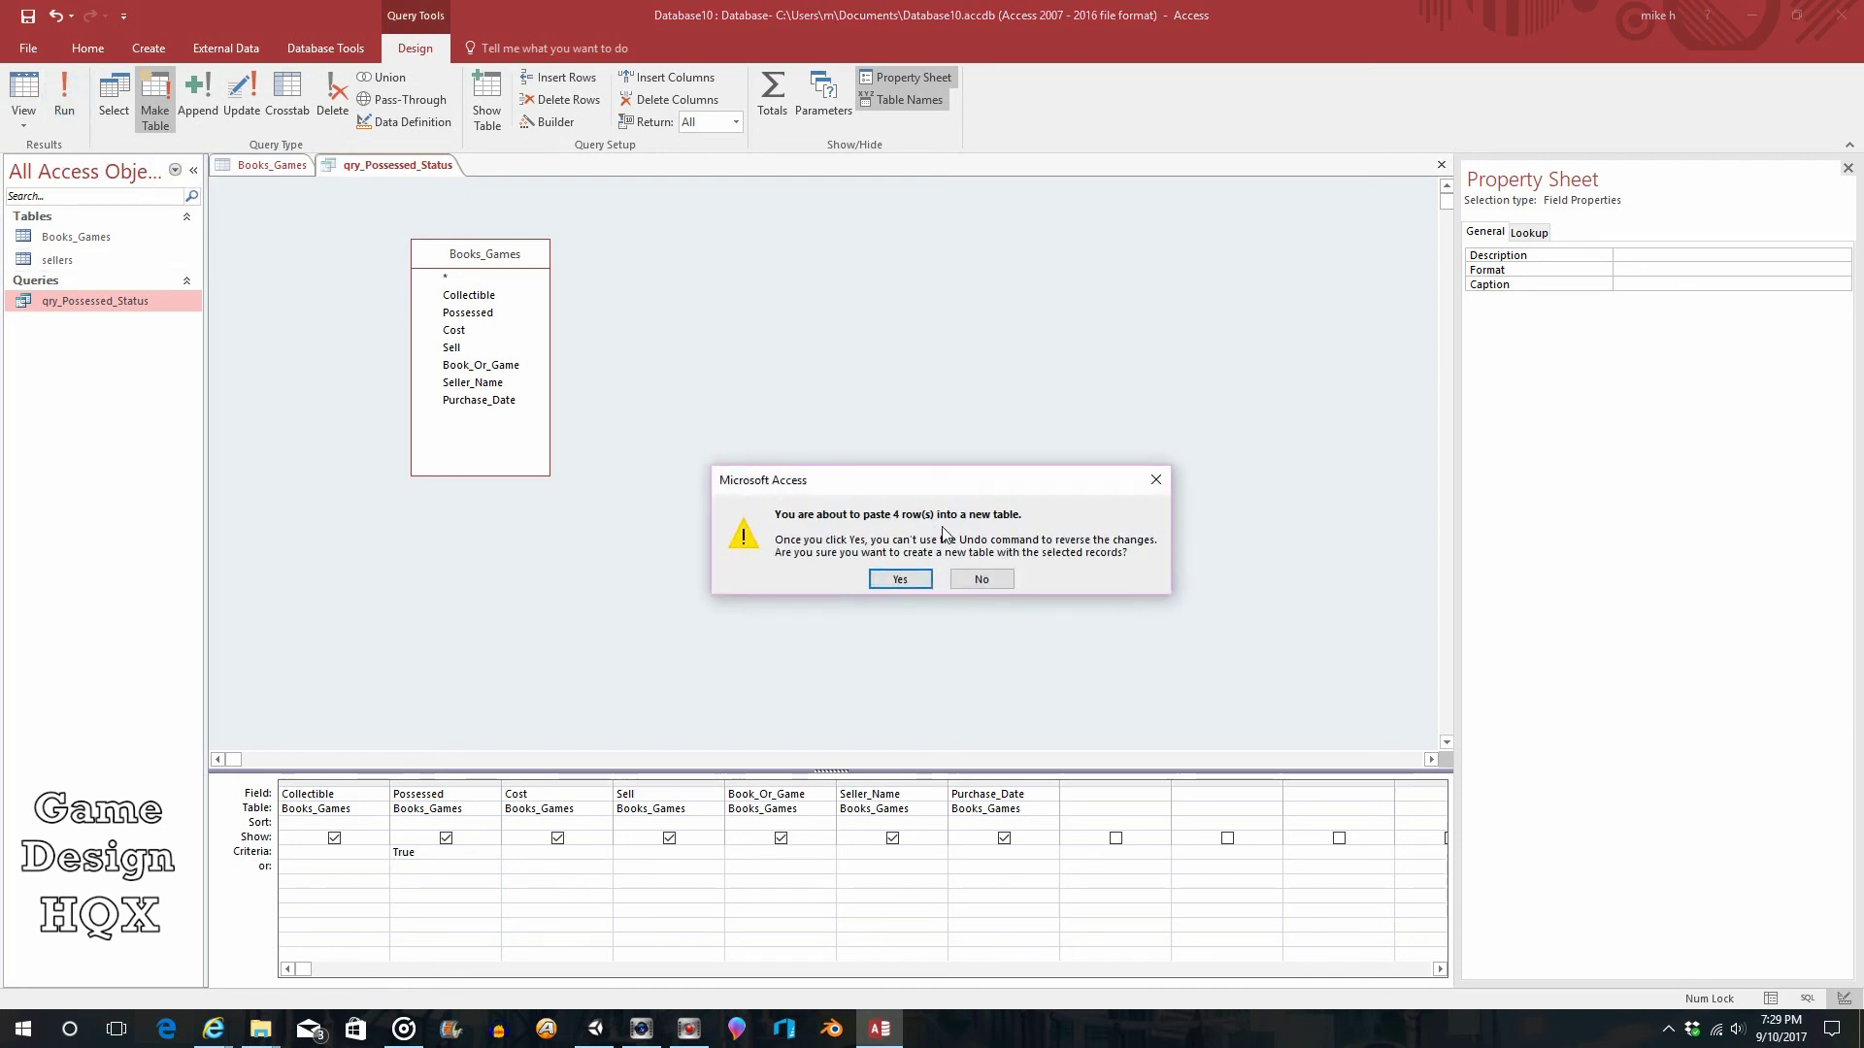
left_click(902, 580)
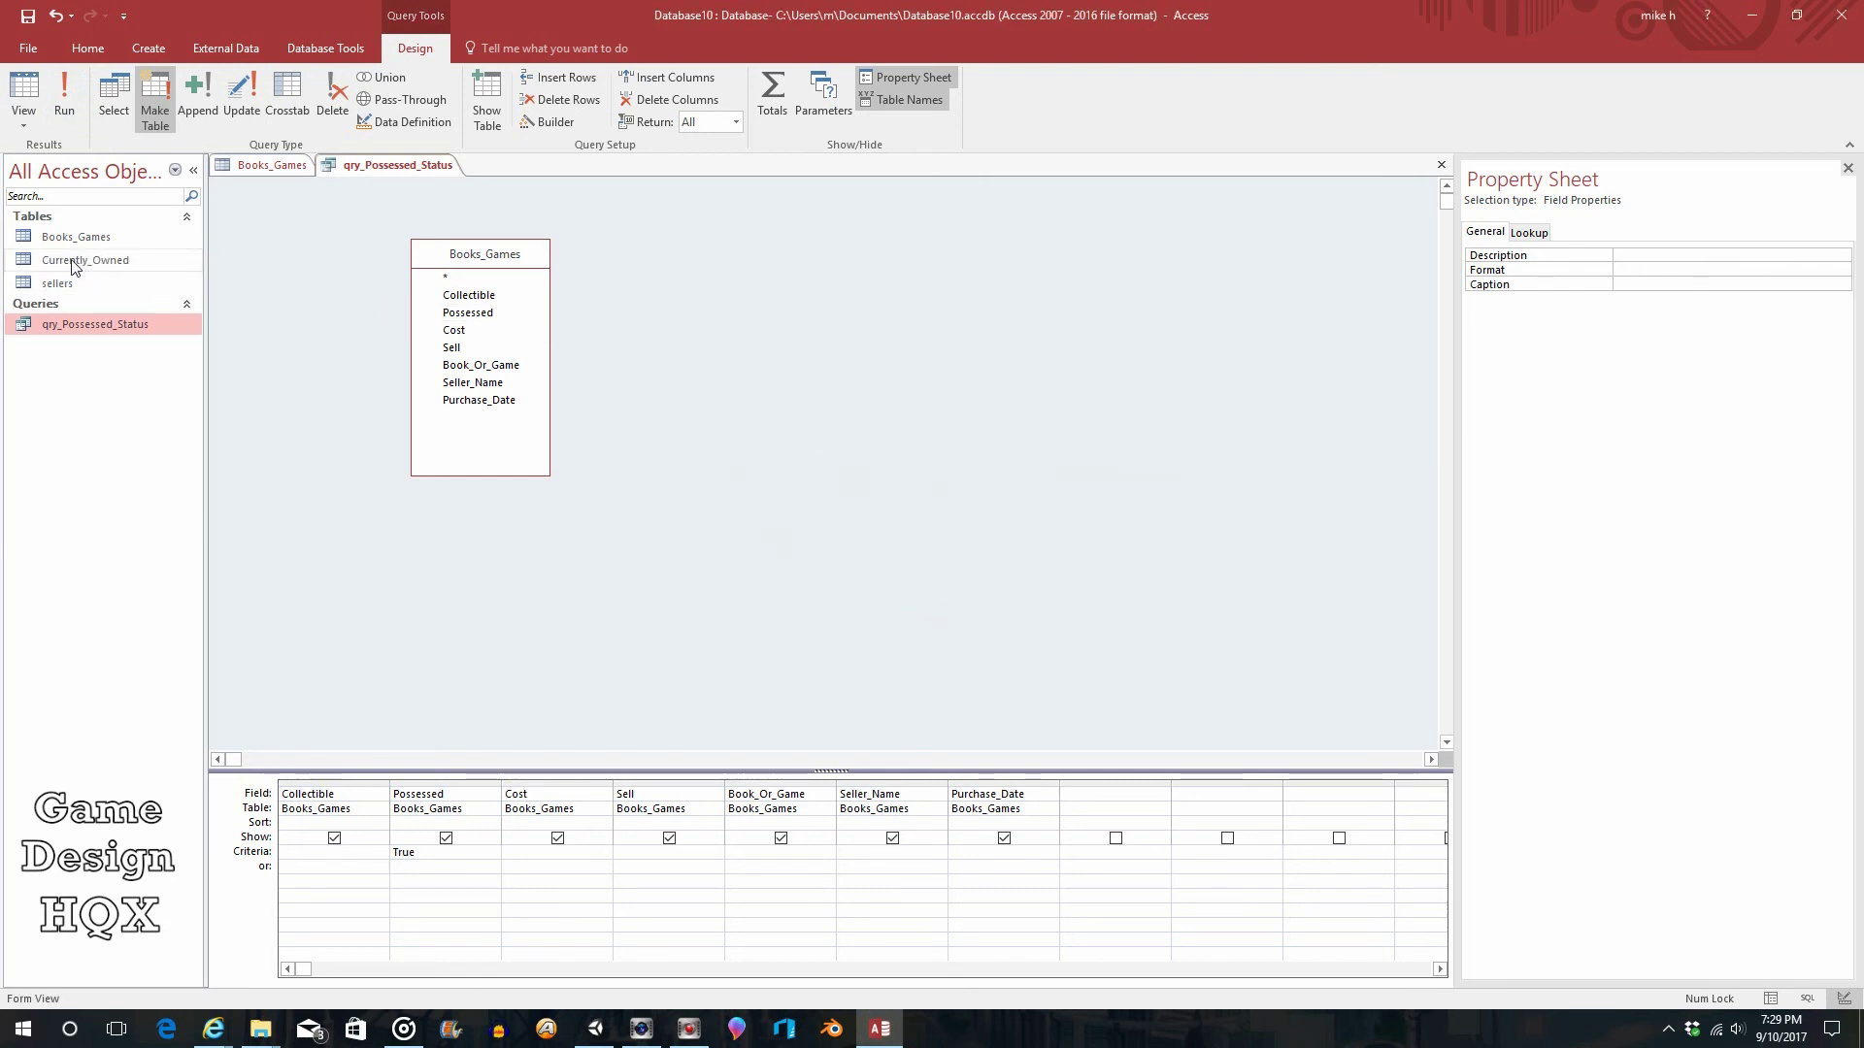